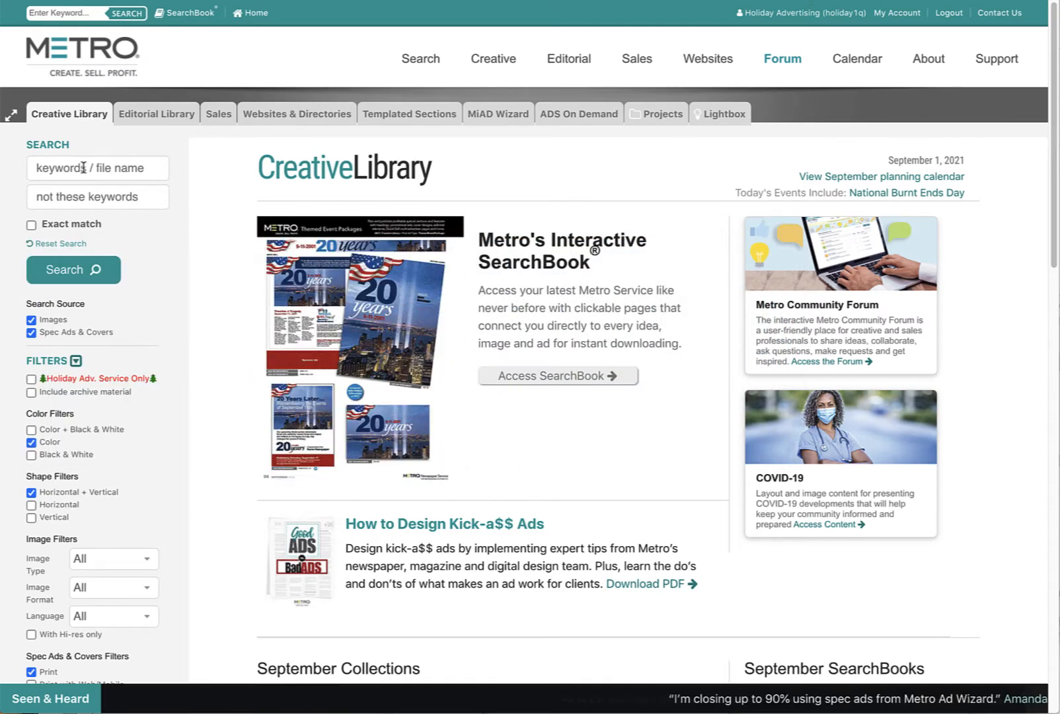
# Search the Creative Library for "christmas" and preview the "Hope Your Holiday Is Simply Delightful" spec ad.
pyautogui.write('christmas')
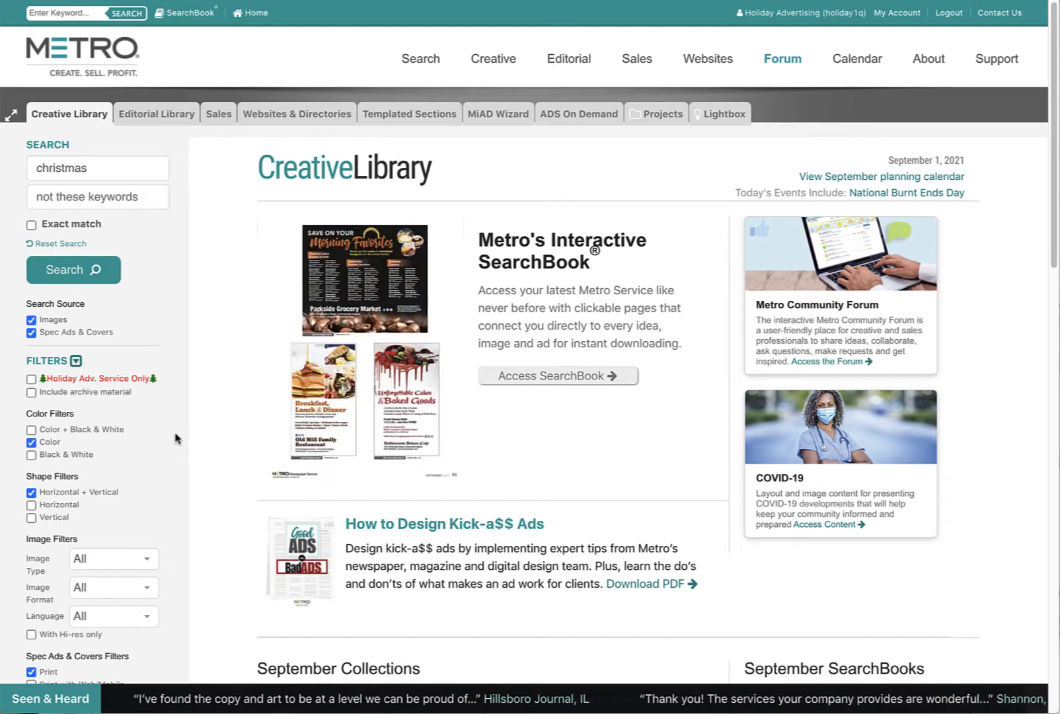
pyautogui.click(142, 559)
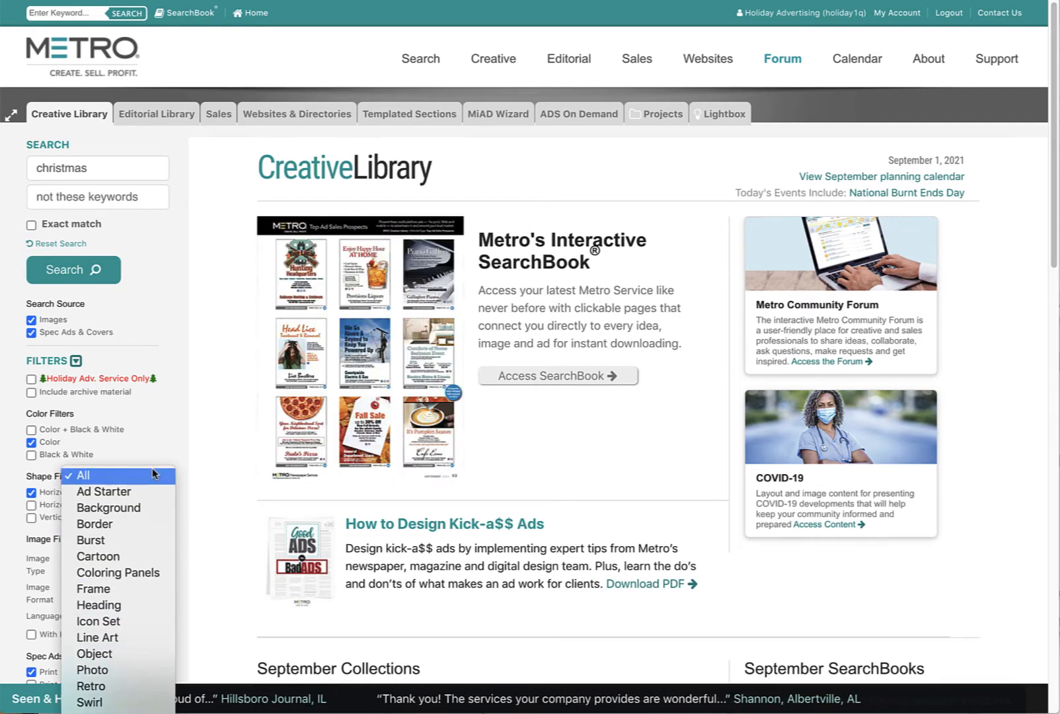
pyautogui.click(92, 274)
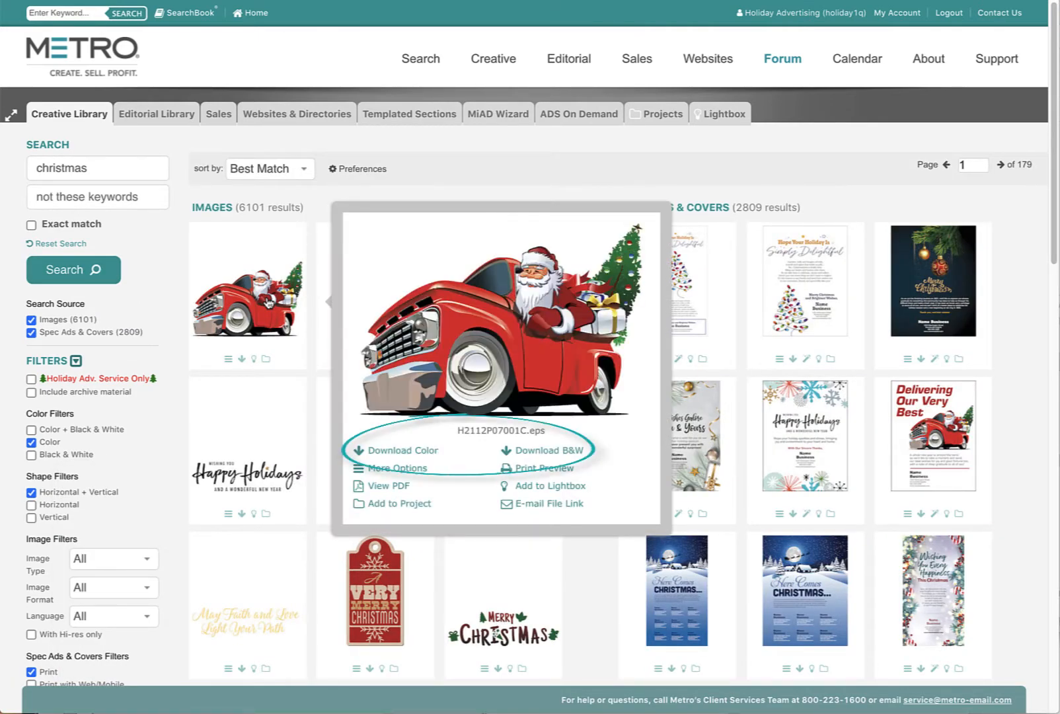
pyautogui.moveTo(674, 314)
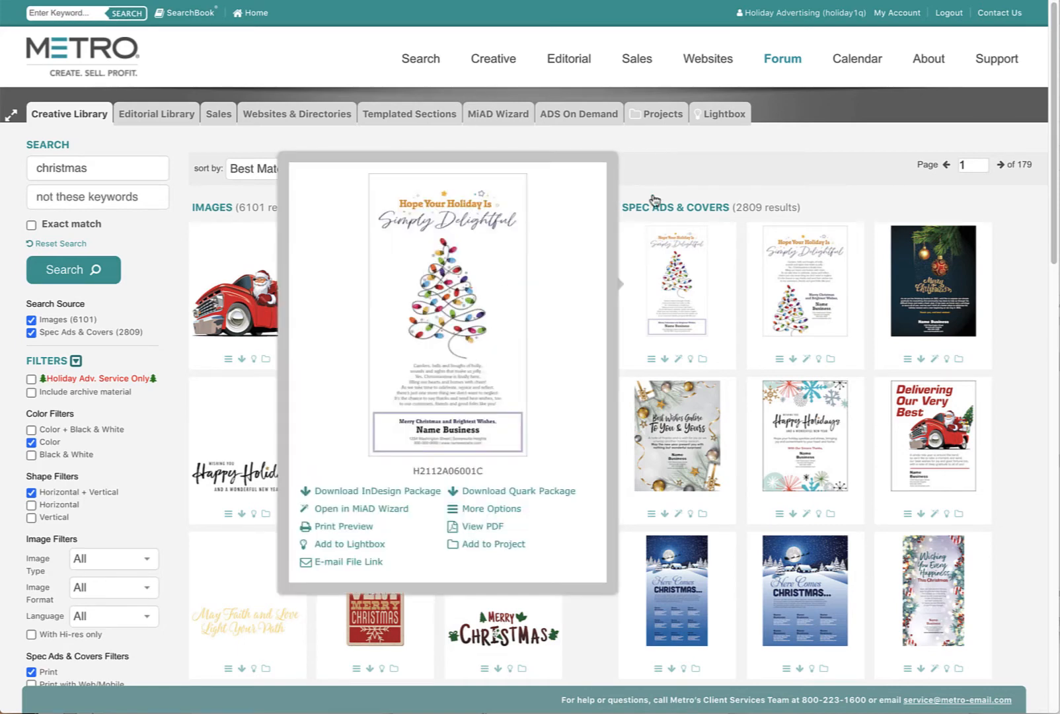
# Open the MiAD Wizard to start building a spec ad.
pyautogui.click(502, 117)
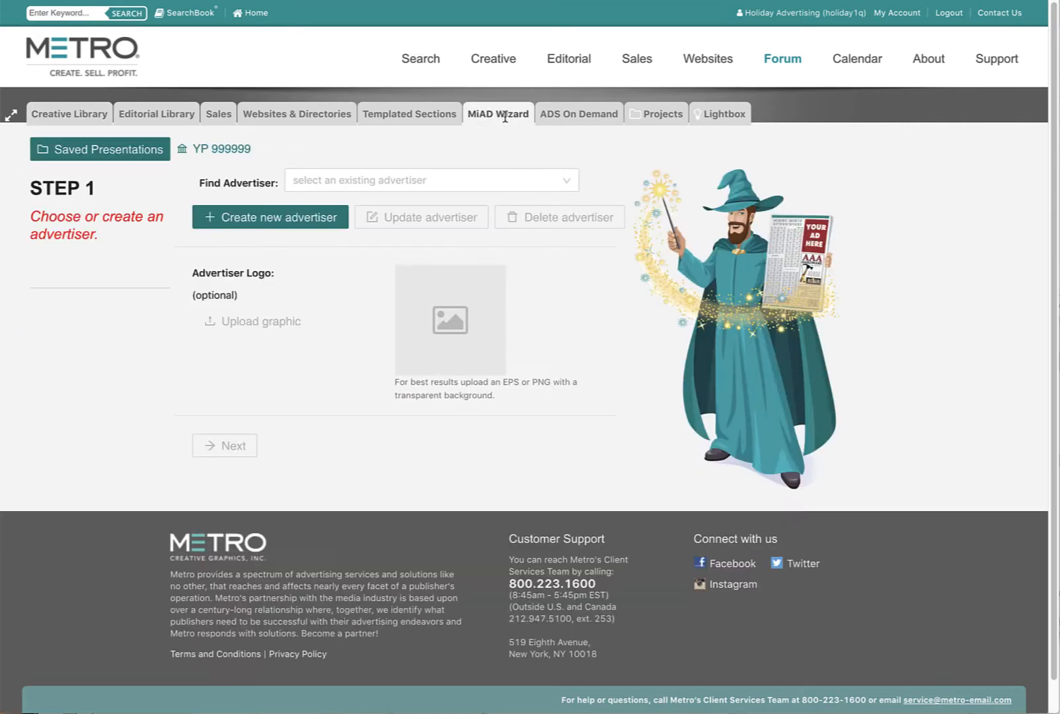
pyautogui.moveTo(428, 65)
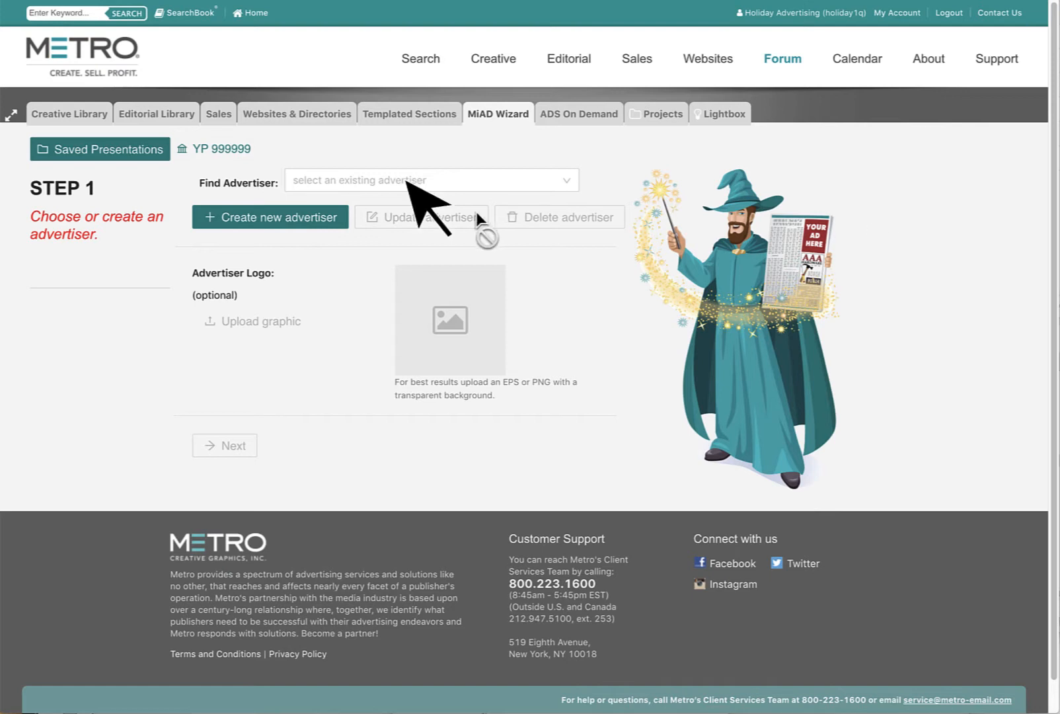
pyautogui.click(484, 179)
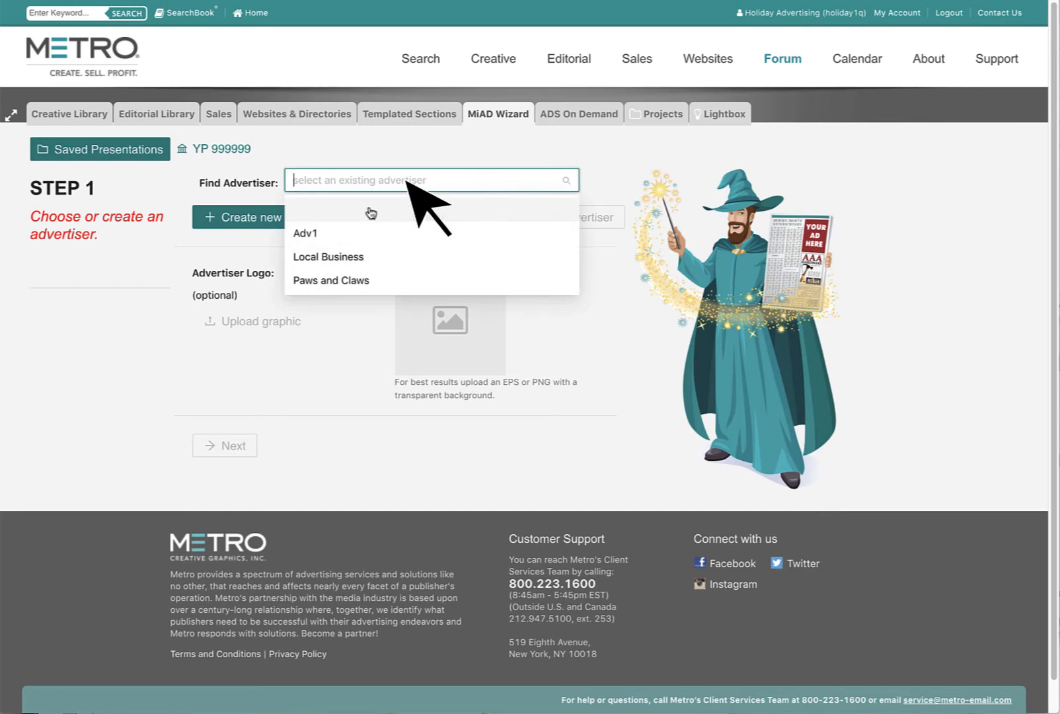
pyautogui.click(171, 248)
pyautogui.click(274, 217)
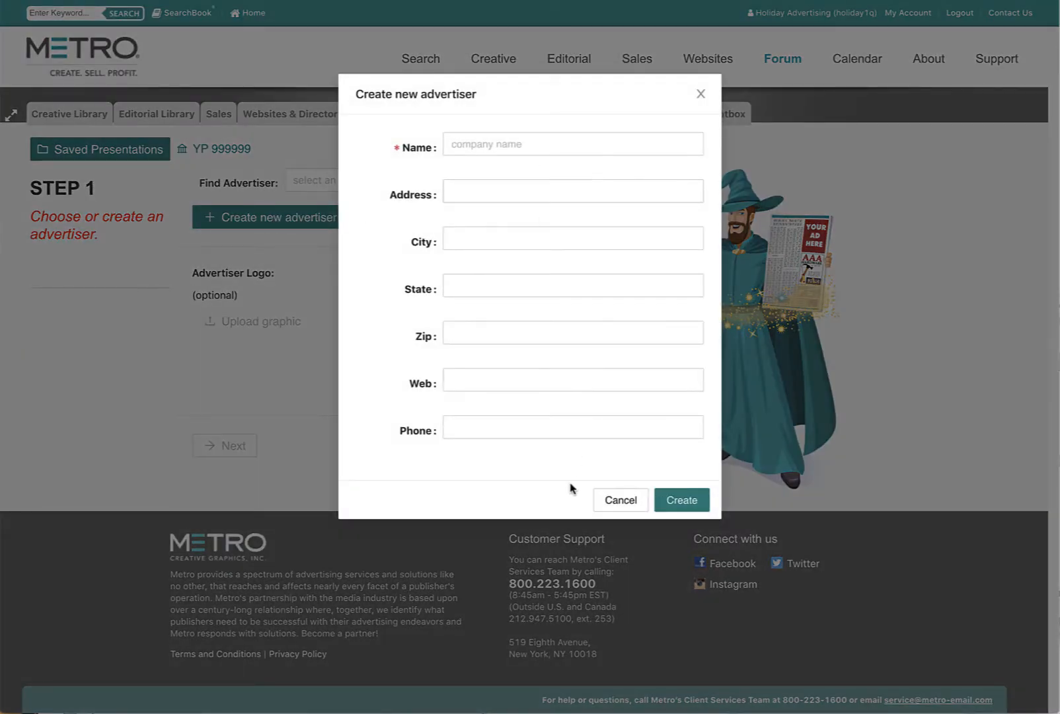
pyautogui.click(620, 500)
# Choose Local Business as the existing advertiser and proceed to the template selection.
pyautogui.click(563, 193)
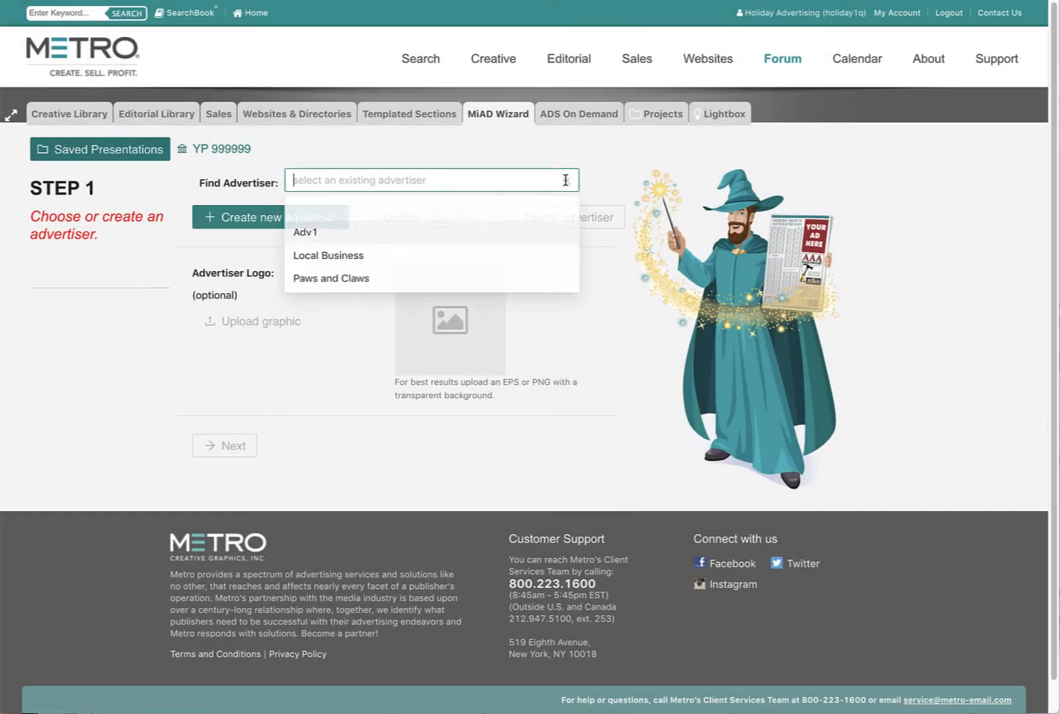
pyautogui.click(370, 255)
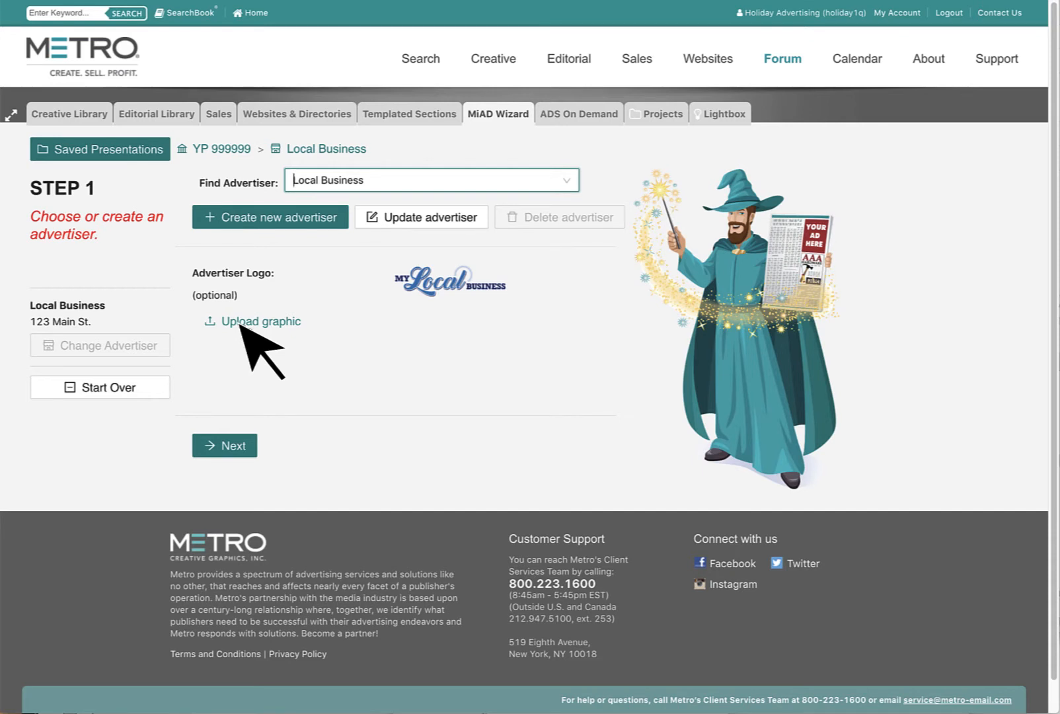
pyautogui.click(228, 446)
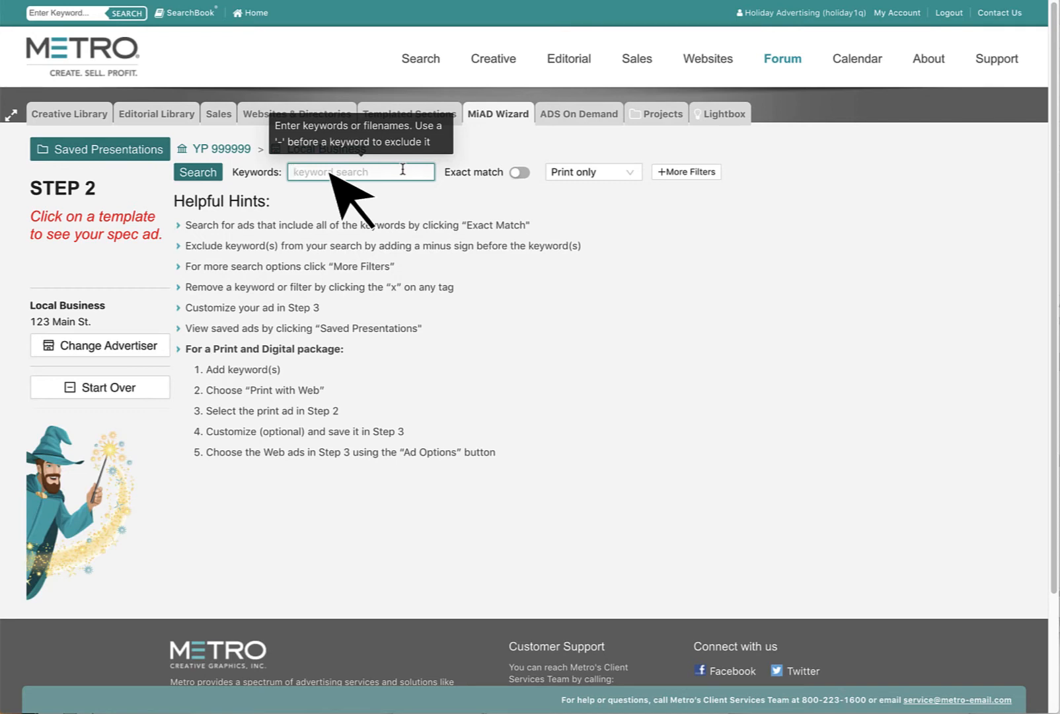
# Search the print templates for "christmas sponsor" with exact match and choose the 4Column 7.71" x 10" Happy Holidays snowflake template.
pyautogui.write('christmas sp')
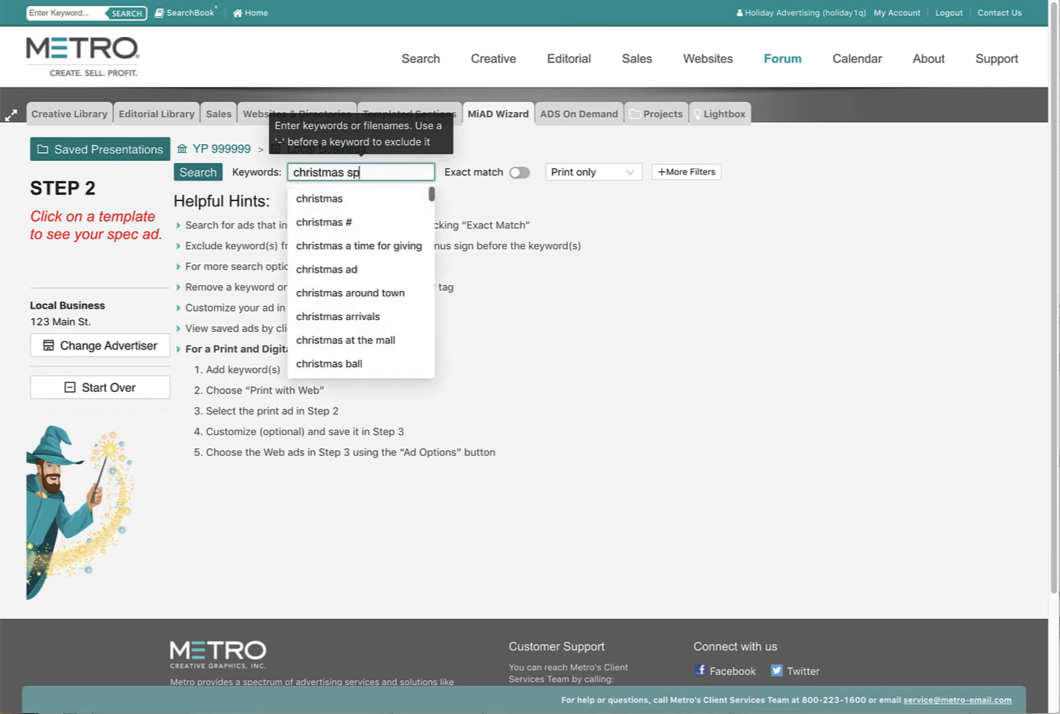
pyautogui.write('onsor')
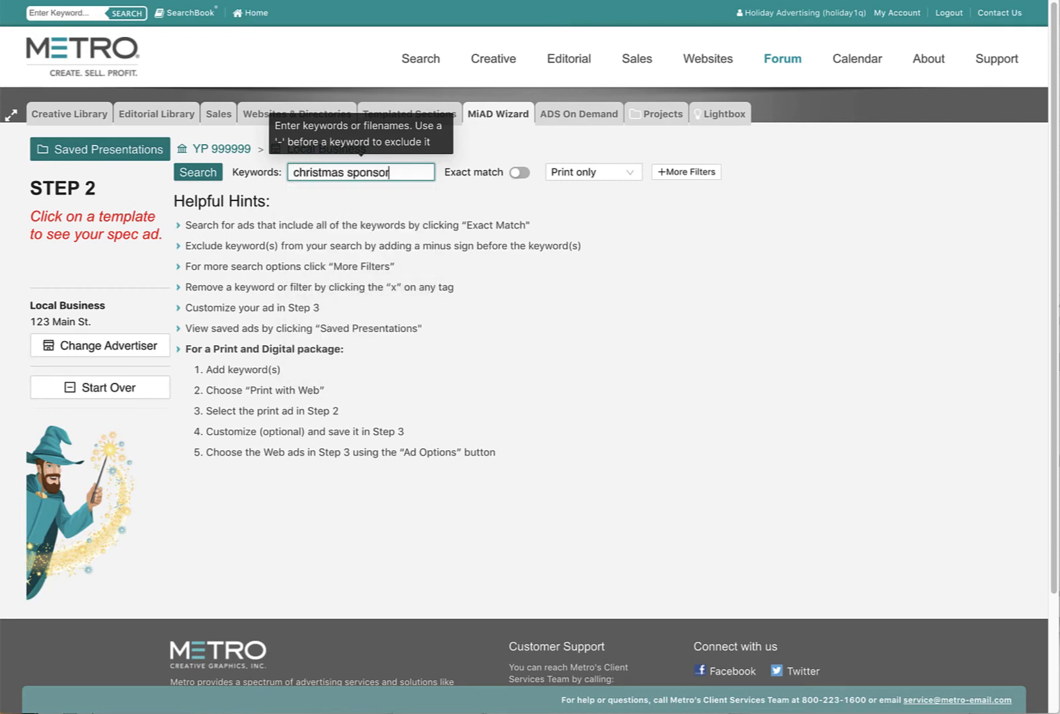
pyautogui.click(520, 172)
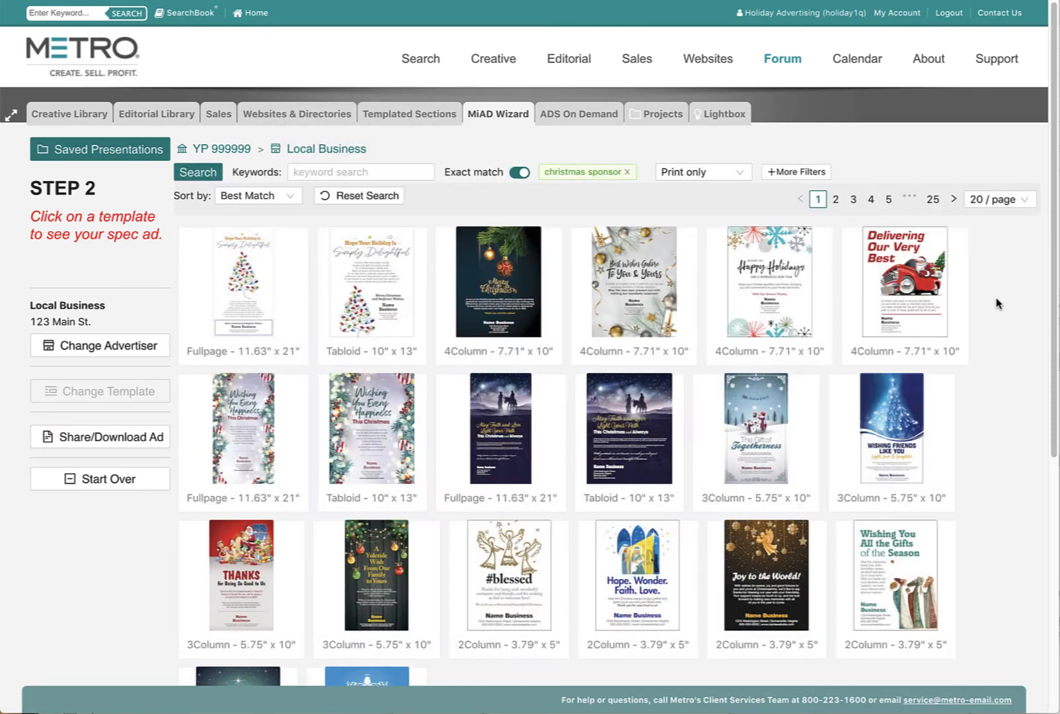
pyautogui.moveTo(769, 284)
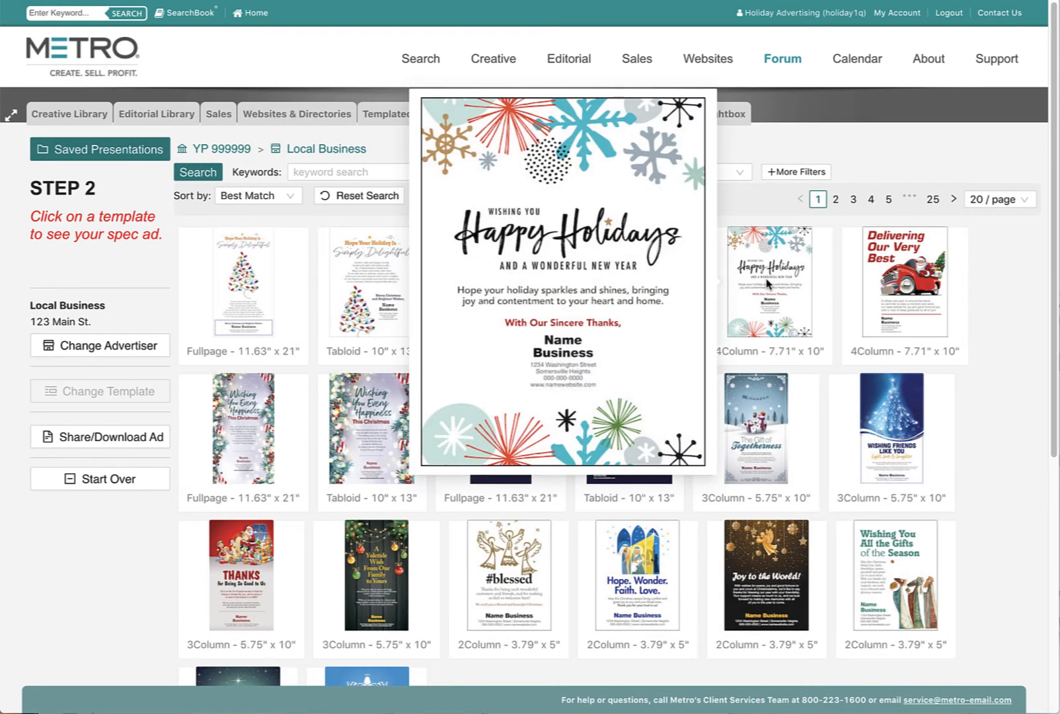
pyautogui.click(769, 283)
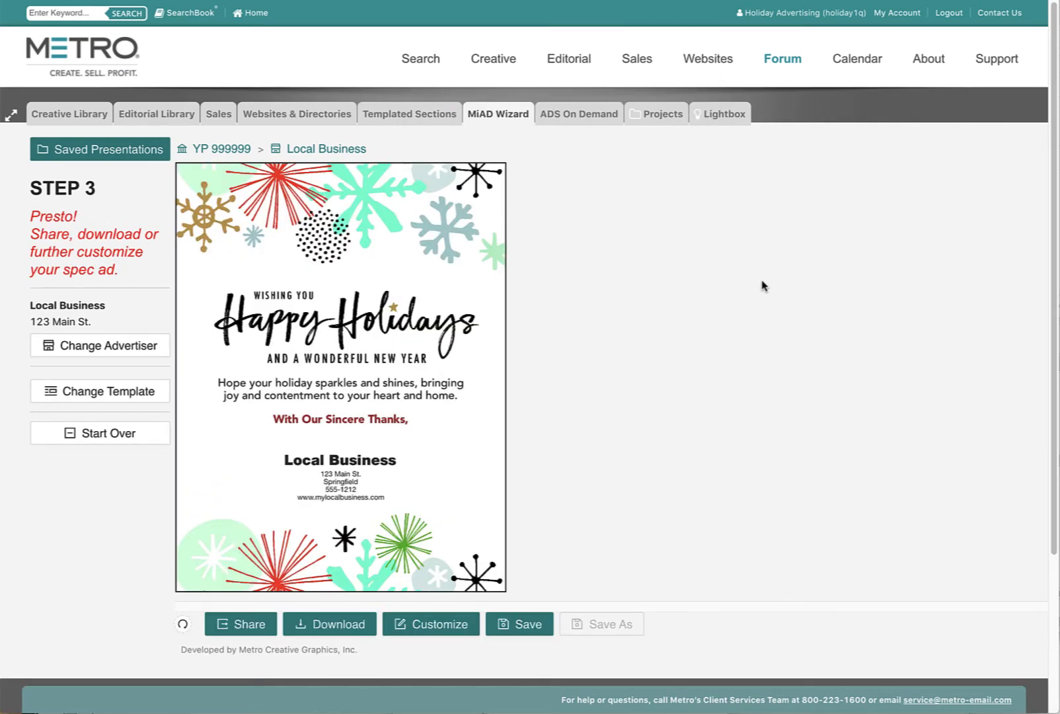
# Customize the spec ad by removing the advertiser name from its text.
pyautogui.click(426, 633)
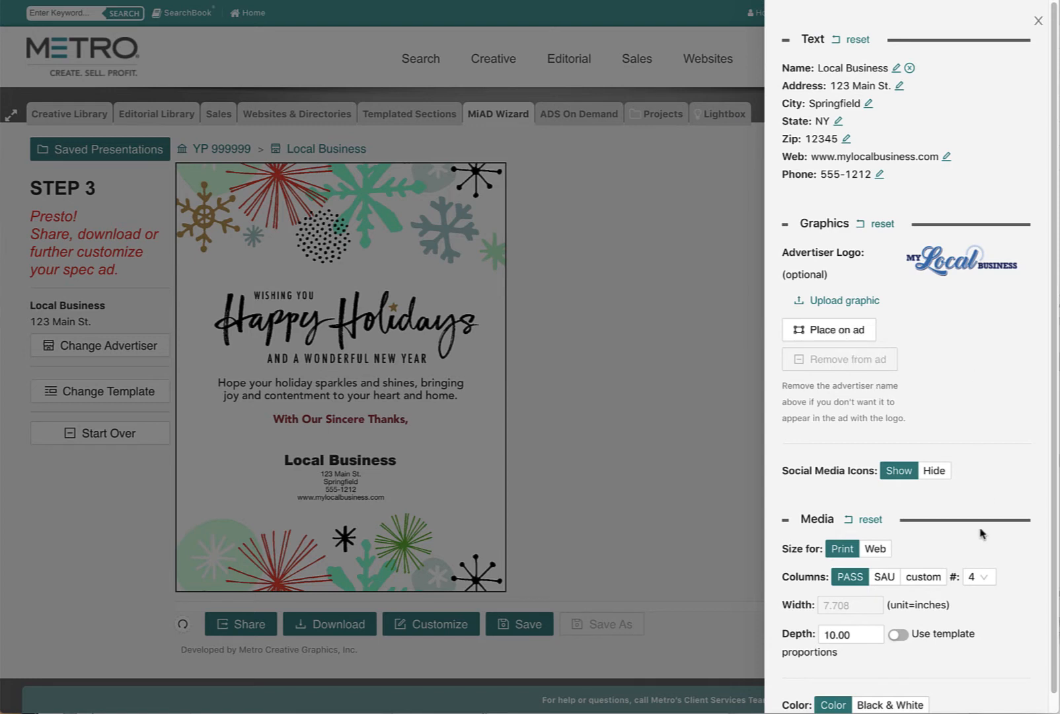
pyautogui.scroll(-1, 1019, 568)
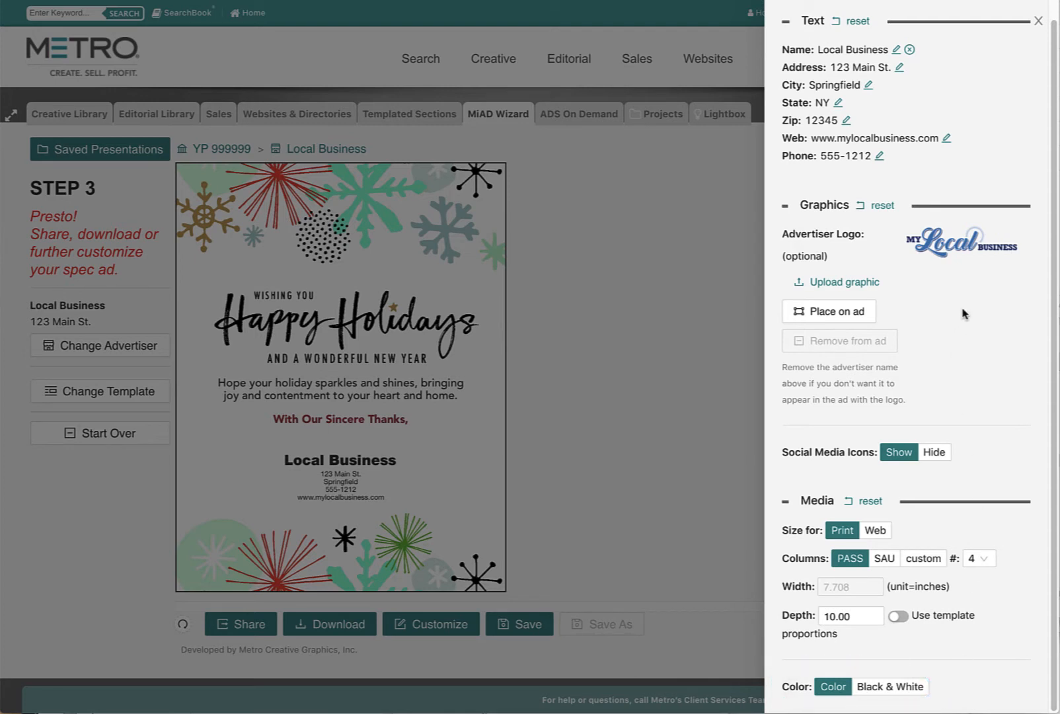
pyautogui.click(911, 51)
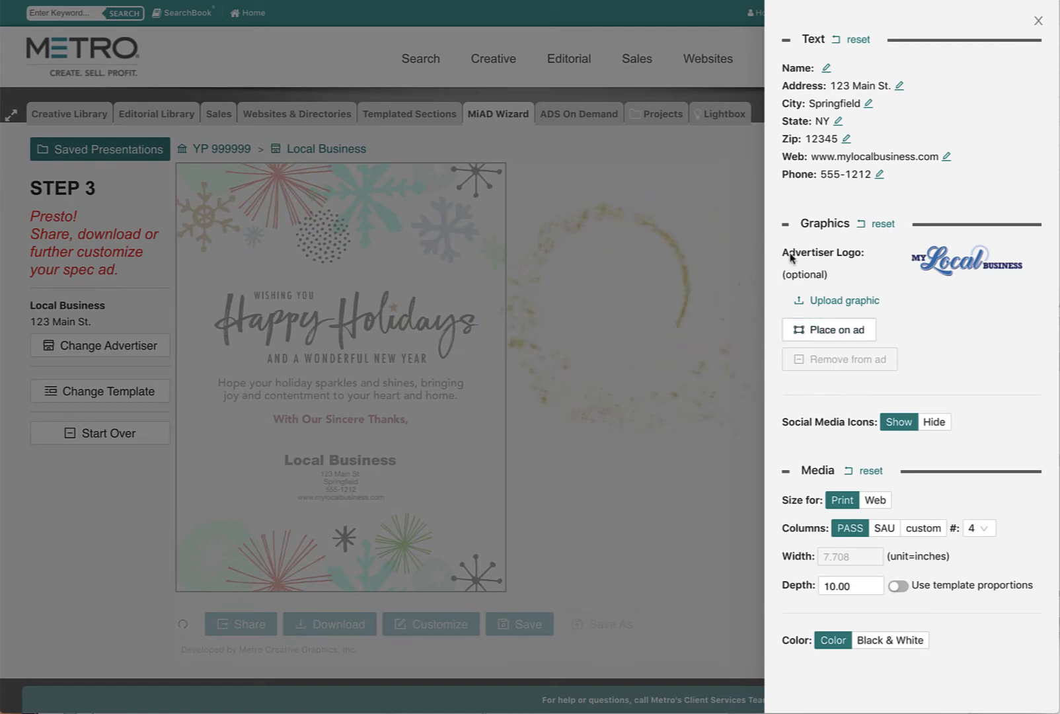
# Place the advertiser logo on the ad, shrunk and centred between "With Our Sincere Thanks," and the address lines.
pyautogui.click(833, 331)
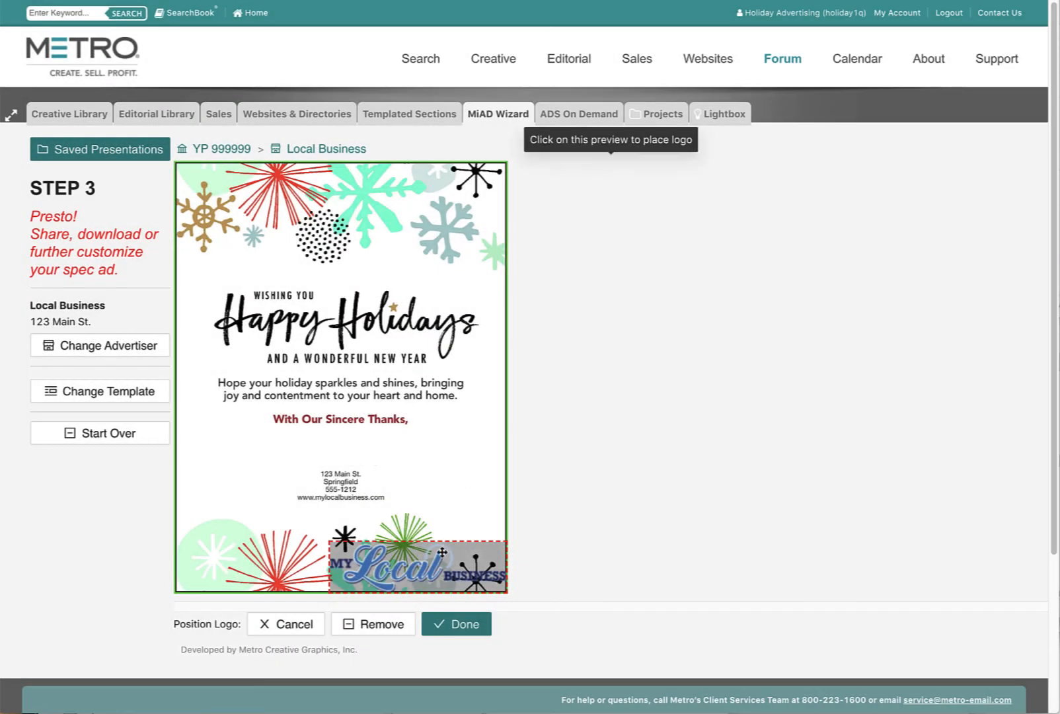
pyautogui.moveTo(439, 567); pyautogui.dragTo(369, 453)
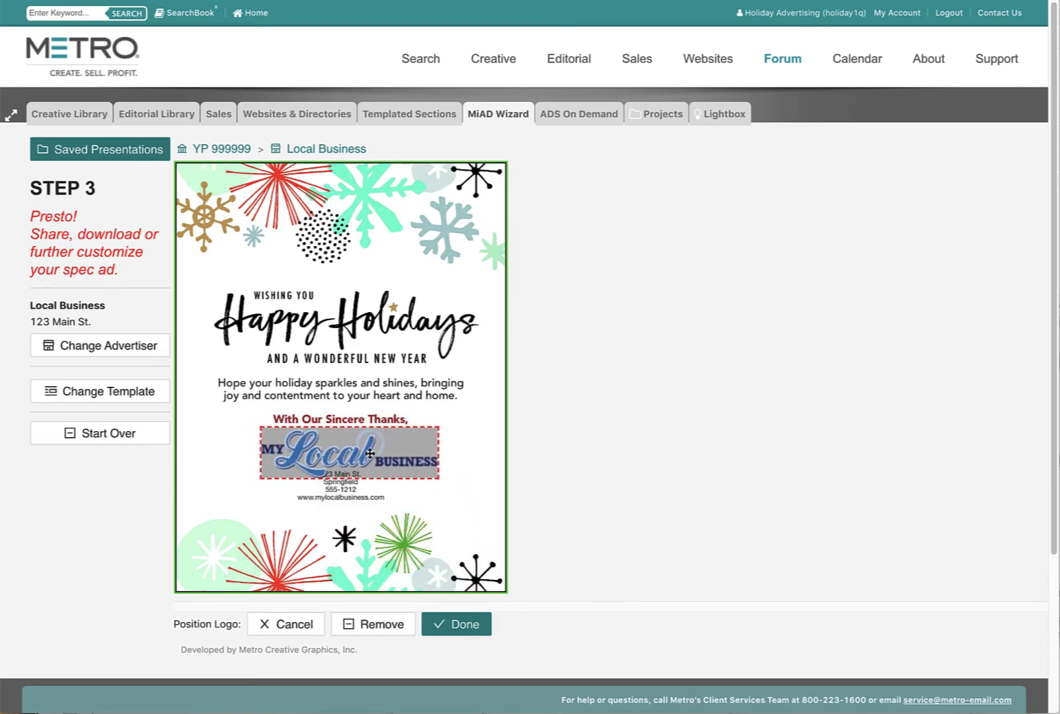
pyautogui.moveTo(436, 430); pyautogui.dragTo(357, 449)
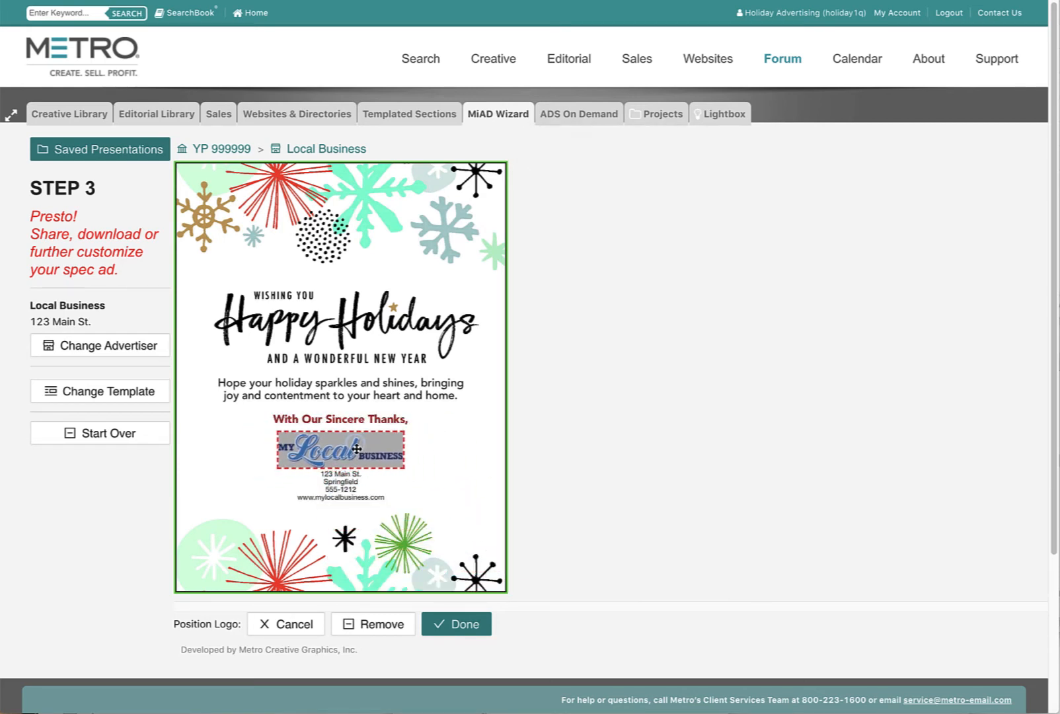
pyautogui.click(454, 628)
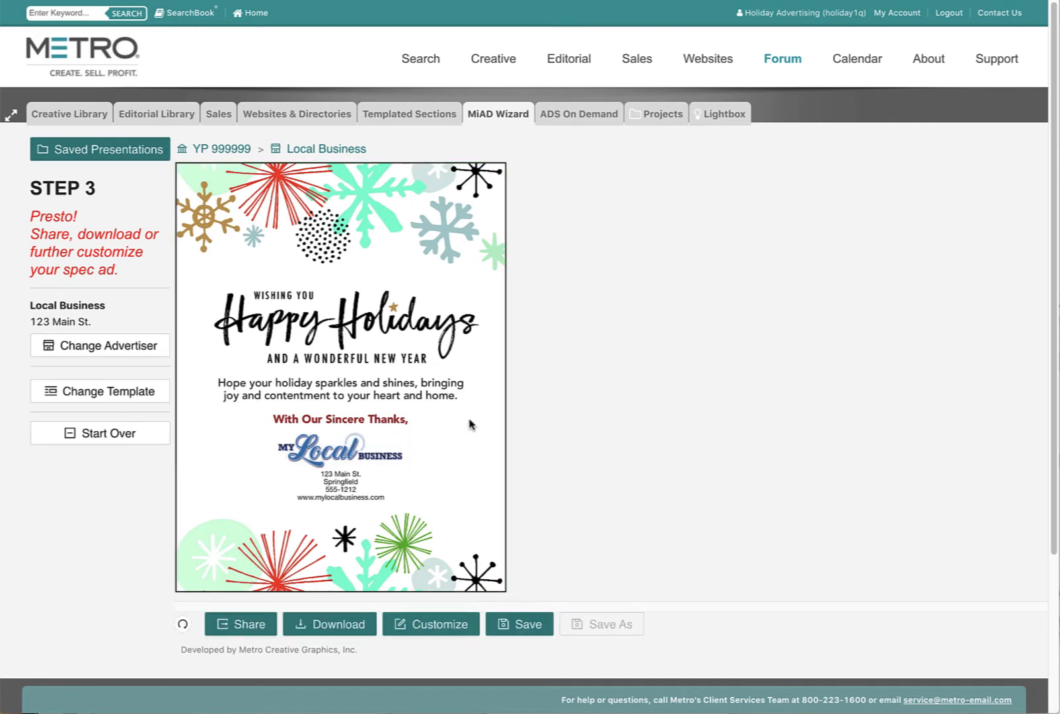
pyautogui.click(340, 450)
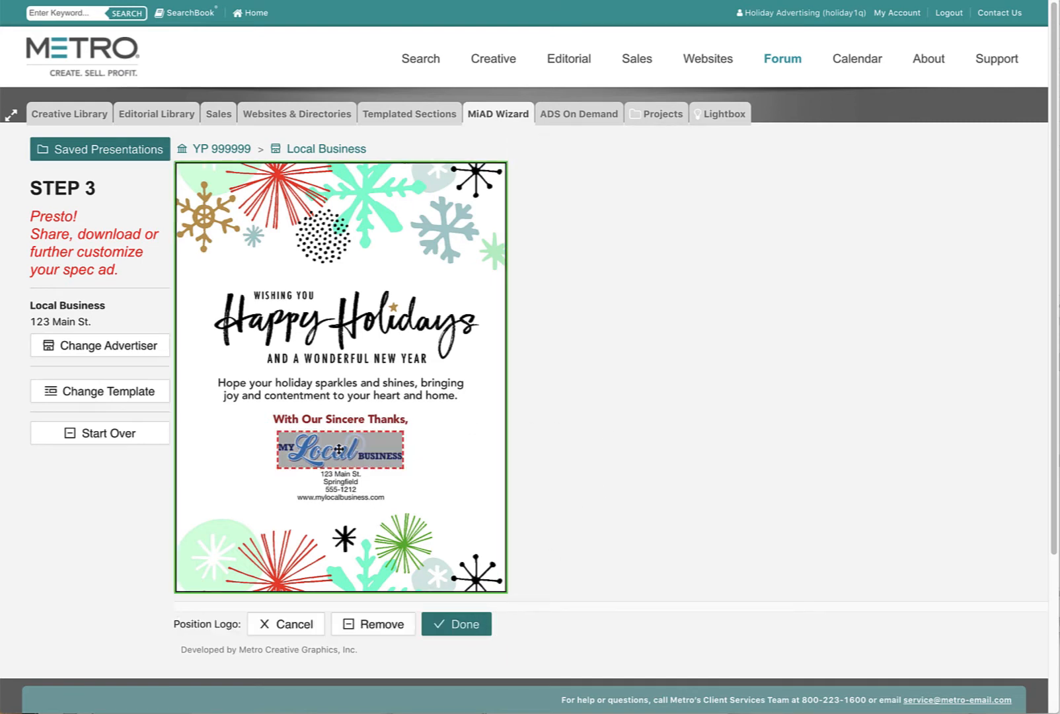
pyautogui.click(463, 625)
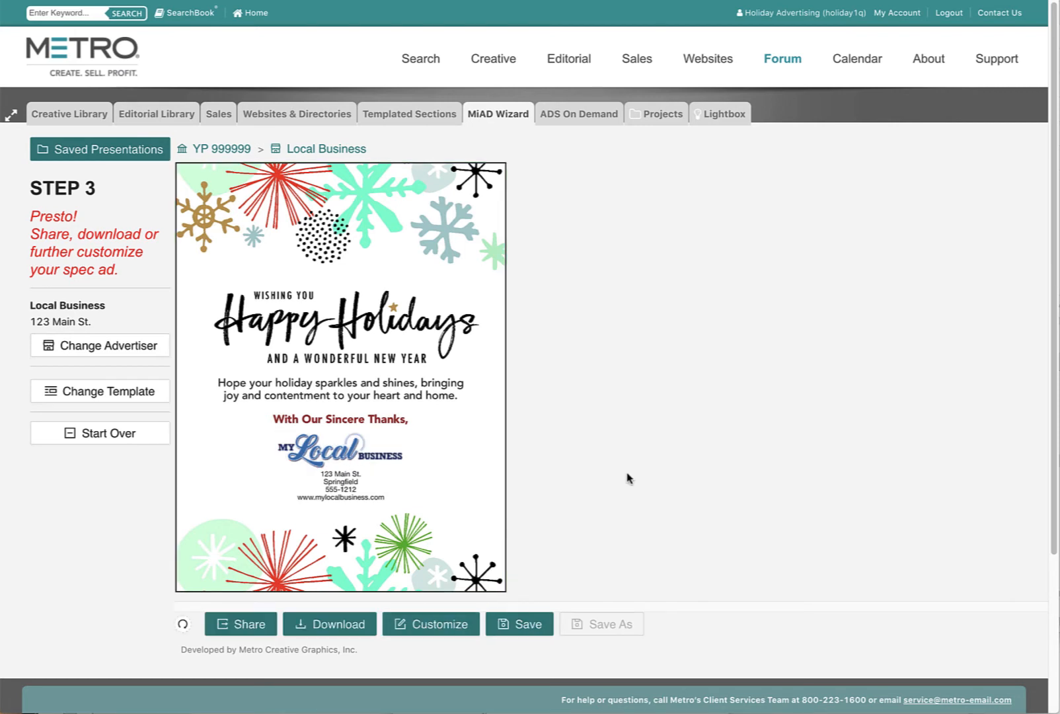
# Save the spec ad to the existing Holiday Greetings presentation, keeping the default notes and no job number.
pyautogui.click(526, 624)
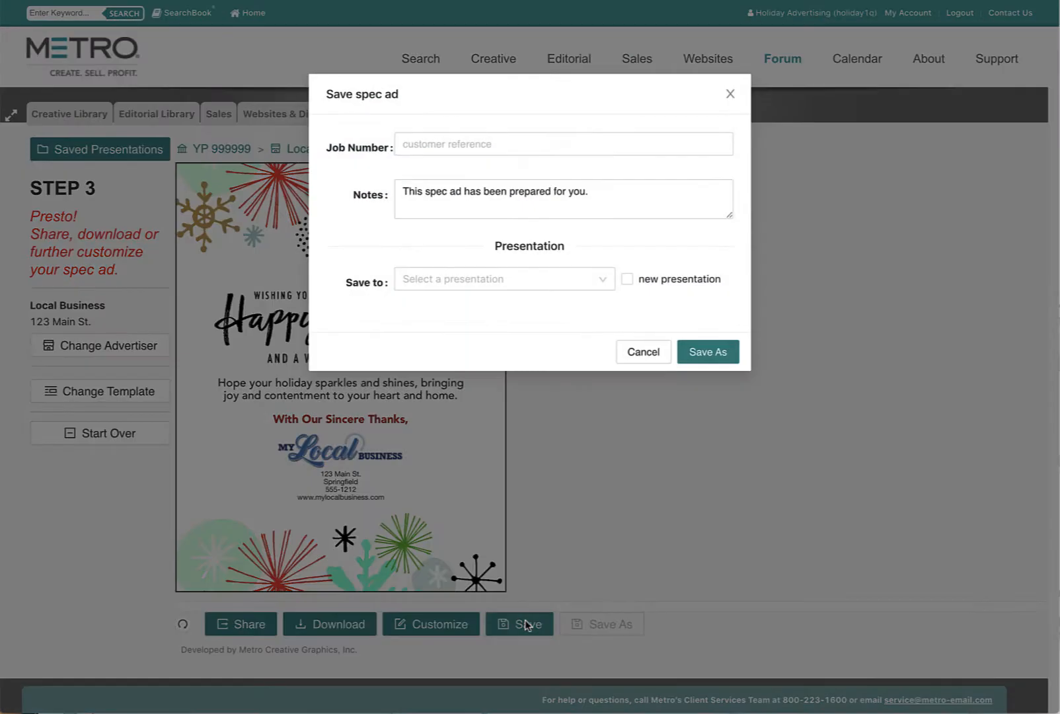
pyautogui.click(574, 146)
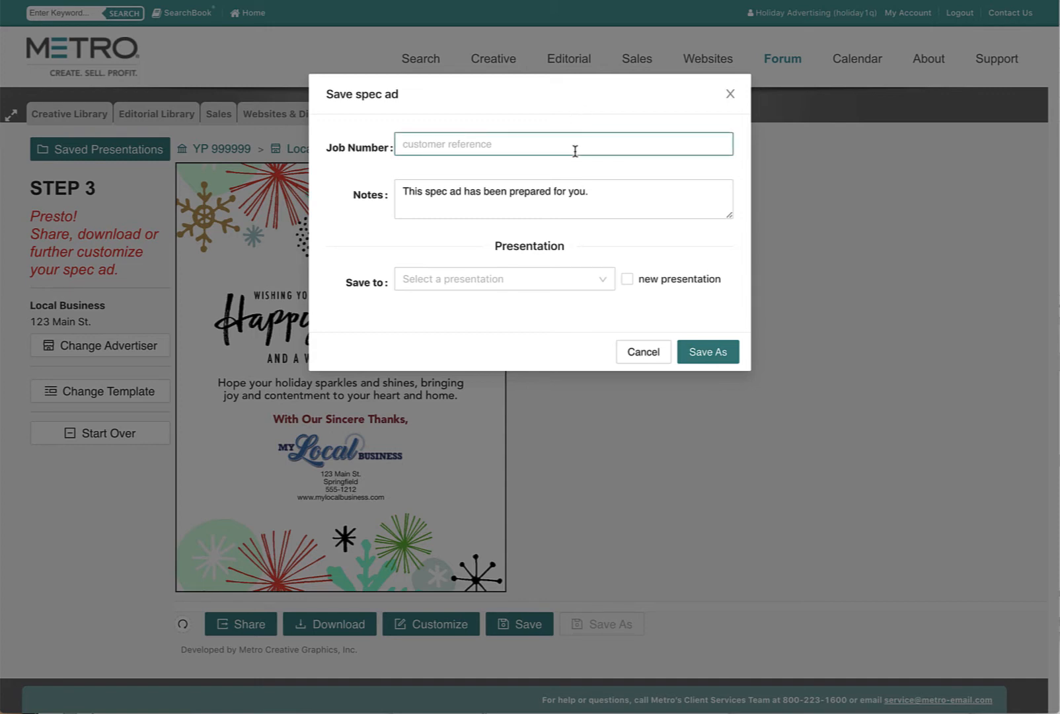
pyautogui.click(603, 281)
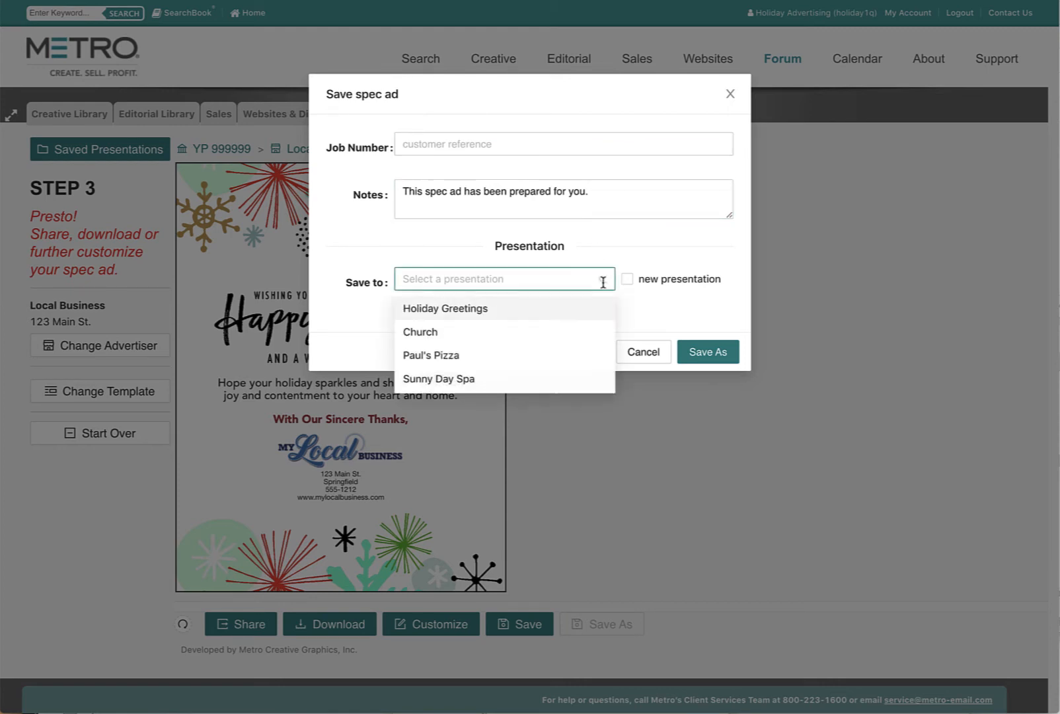
pyautogui.click(627, 279)
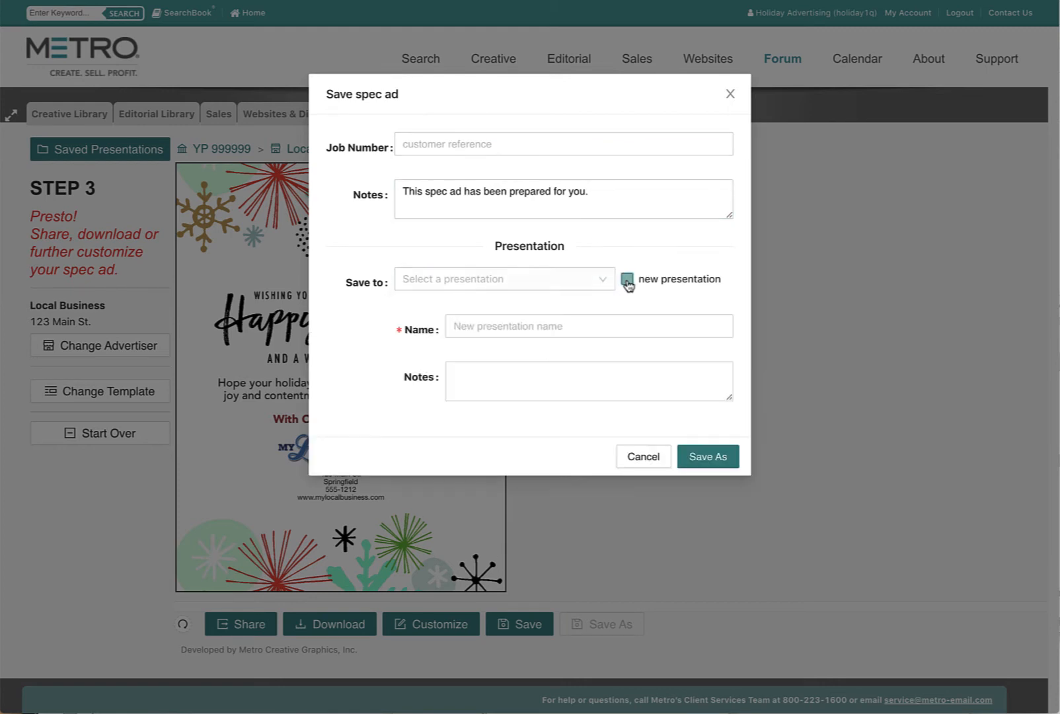
pyautogui.click(627, 280)
pyautogui.click(605, 279)
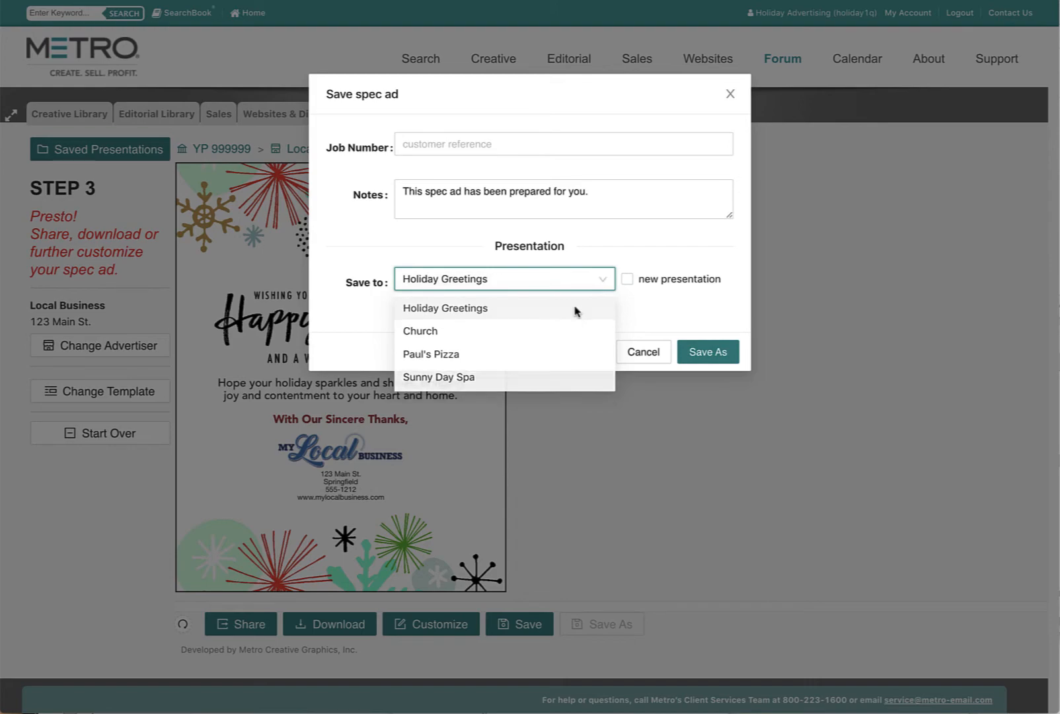
pyautogui.click(575, 310)
pyautogui.click(716, 360)
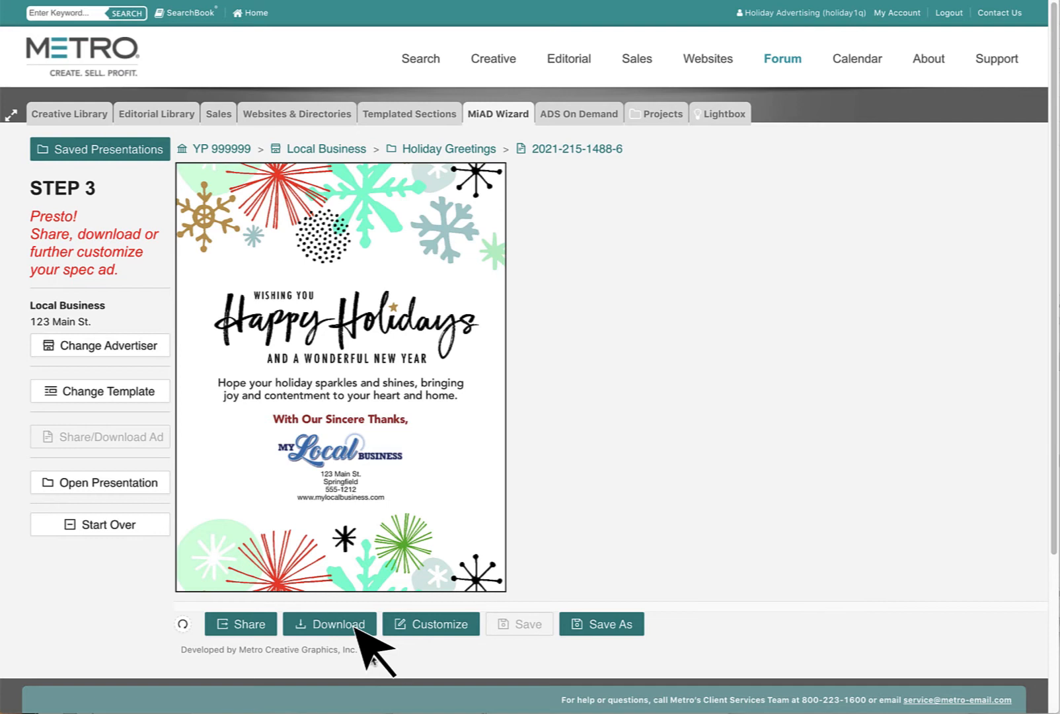
# Download the saved ad as production files.
pyautogui.click(355, 628)
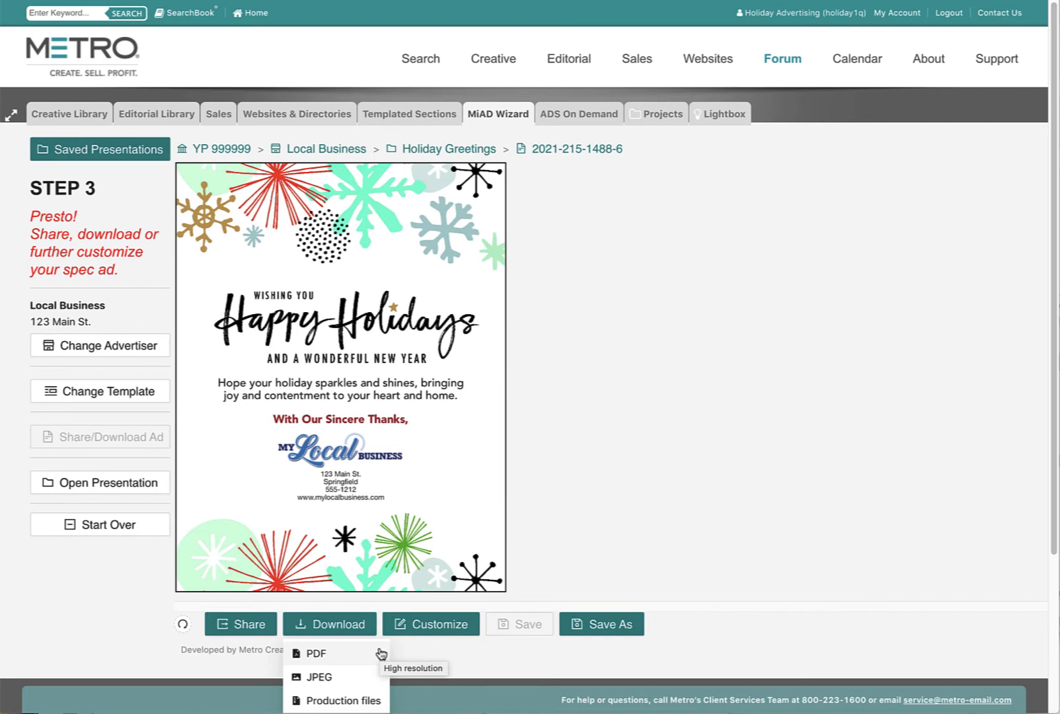
pyautogui.click(375, 702)
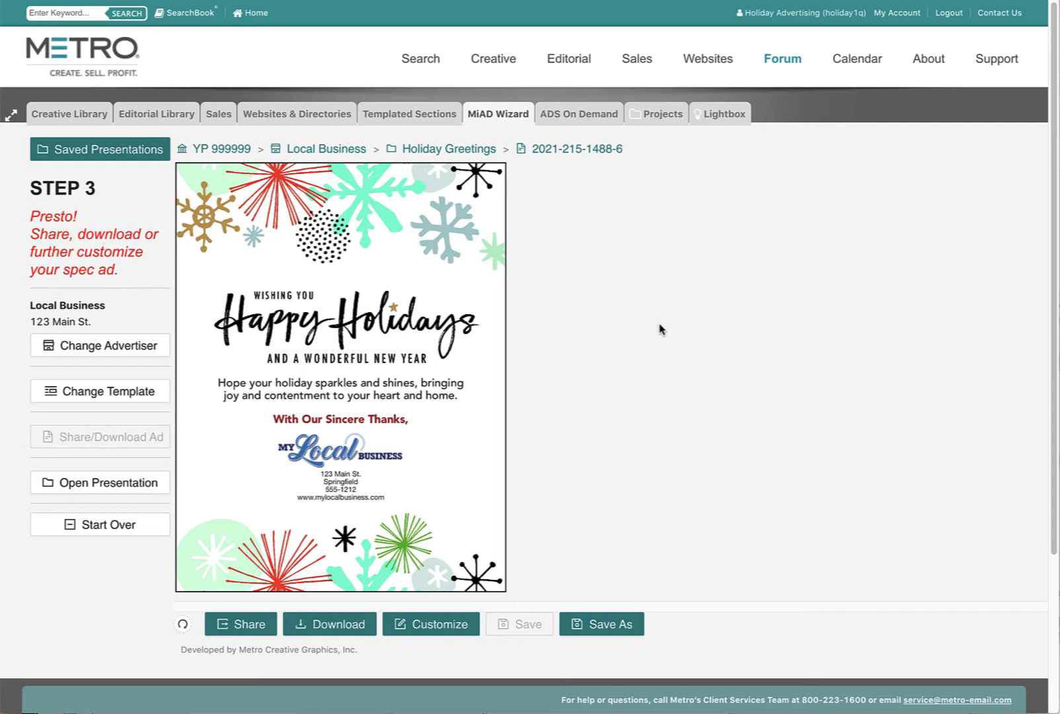
# Customize the spec ad by removing the logo and all advertiser text, including address, city, web and phone, and refresh the preview.
pyautogui.click(433, 628)
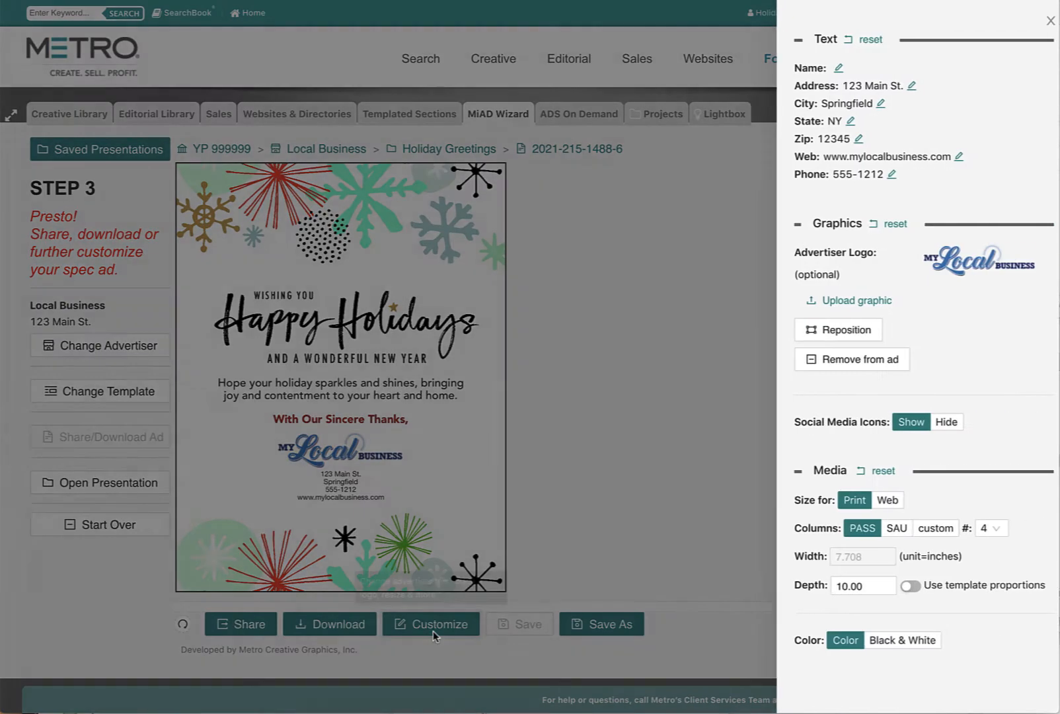
pyautogui.click(899, 85)
pyautogui.moveTo(935, 88); pyautogui.dragTo(770, 79)
pyautogui.press('BackSpace')
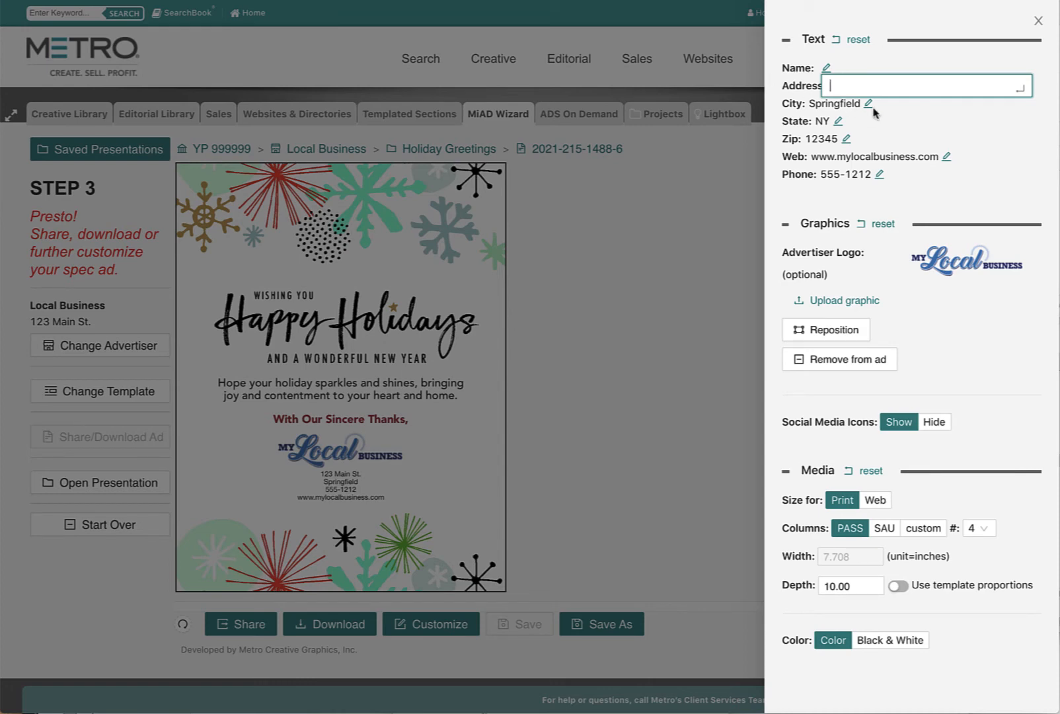
pyautogui.press('Return')
pyautogui.click(566, 365)
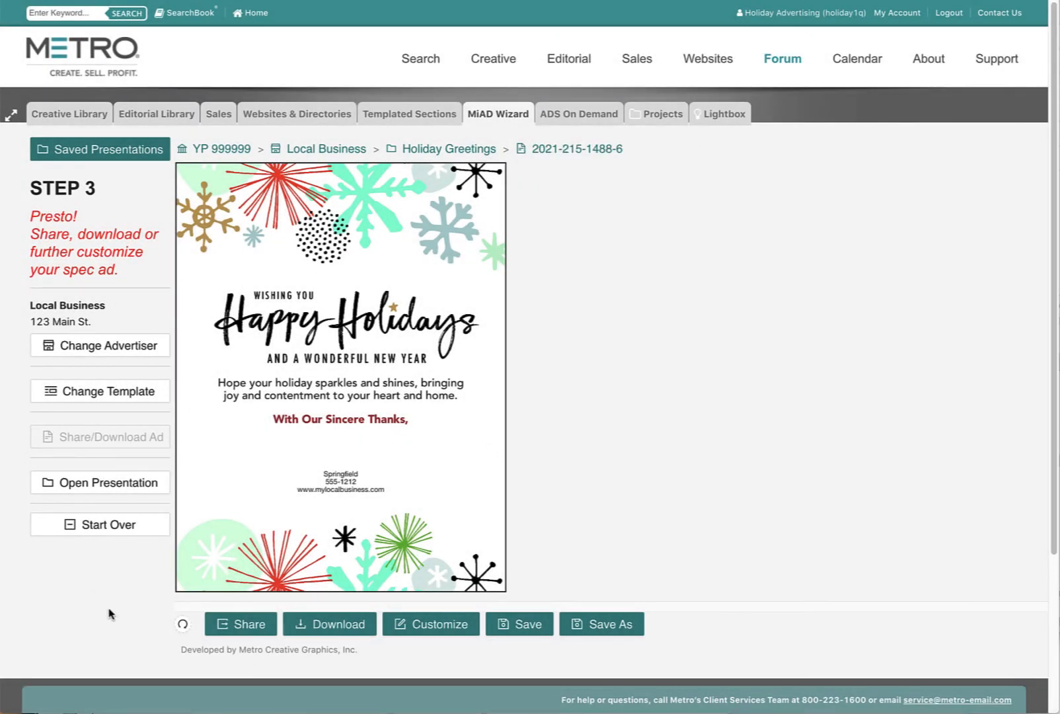
pyautogui.click(183, 628)
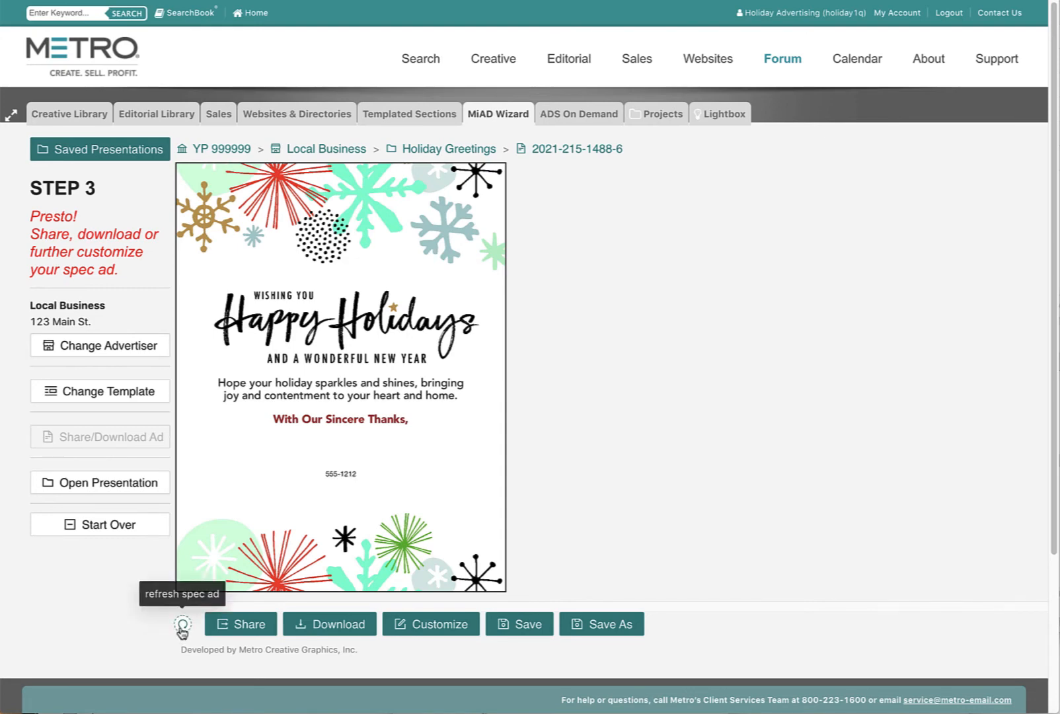
pyautogui.click(182, 628)
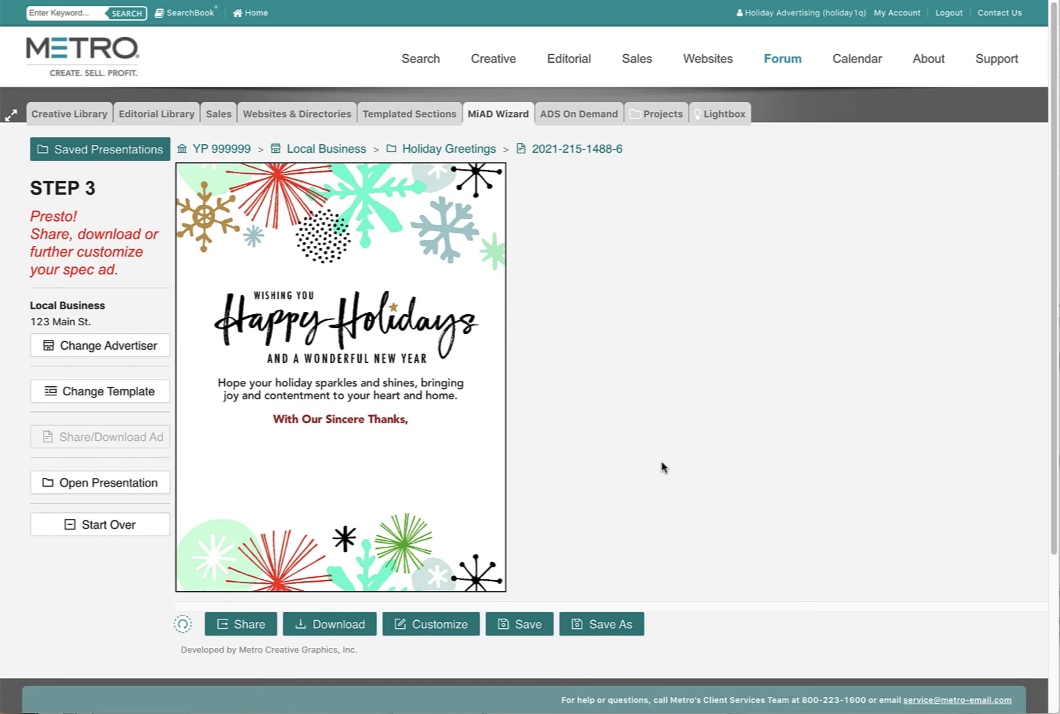
pyautogui.press('super+Tab')
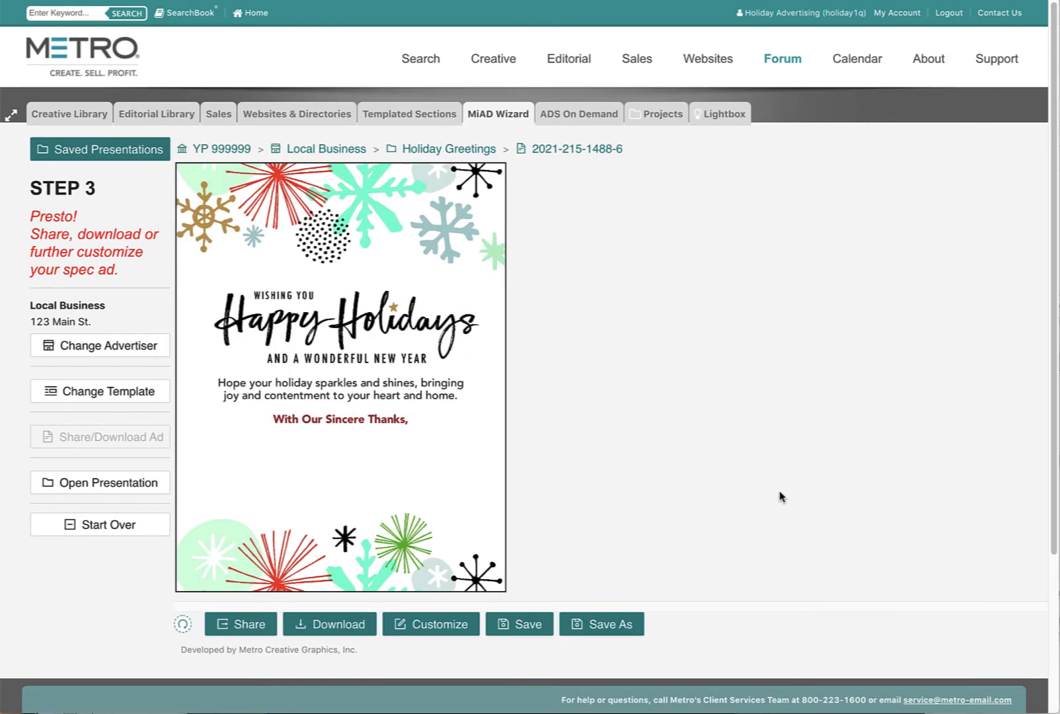
# Start over and create a new advertiser with only a blank space in the name, address, city, state, zip, web and phone fields.
pyautogui.click(93, 527)
pyautogui.click(263, 217)
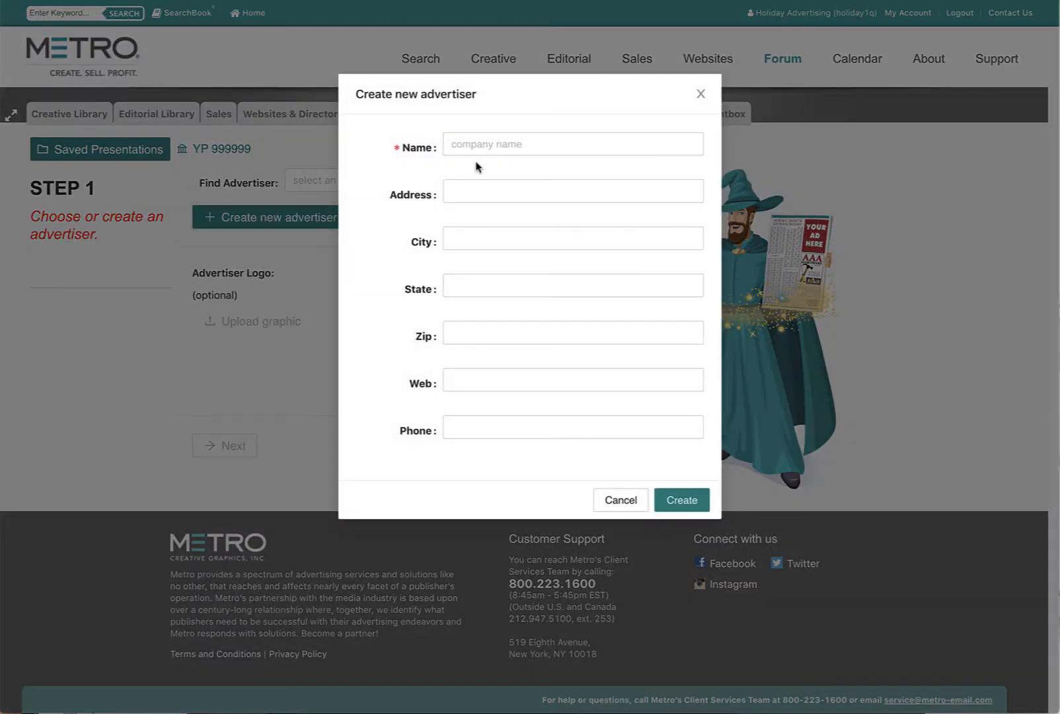
pyautogui.click(499, 144)
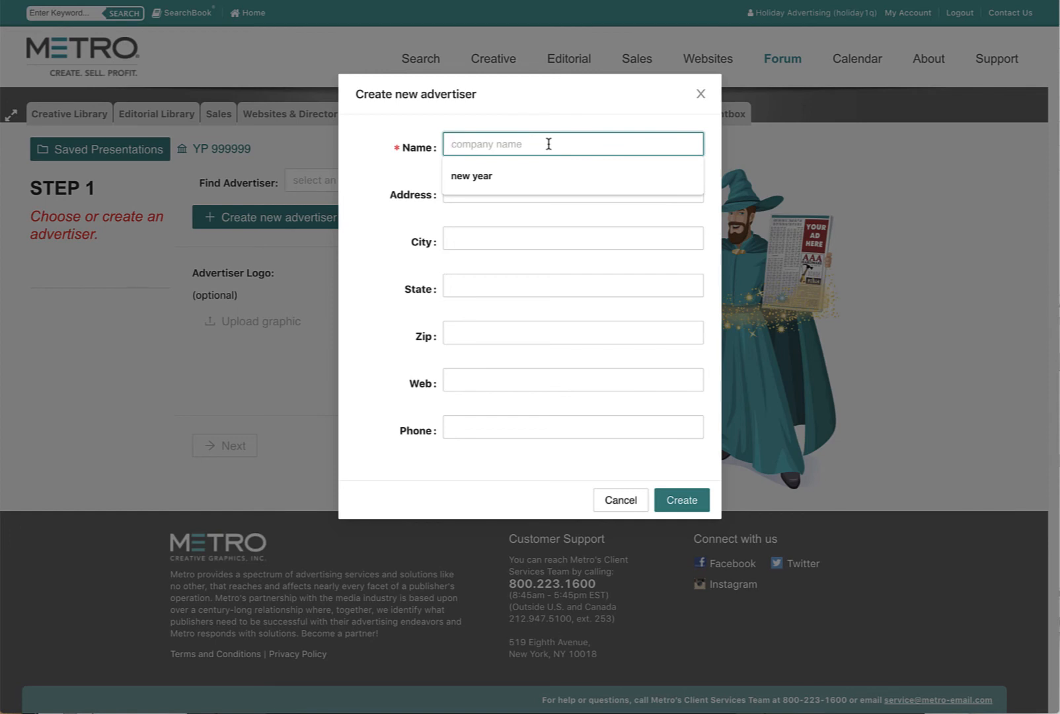
pyautogui.click(507, 192)
pyautogui.click(509, 238)
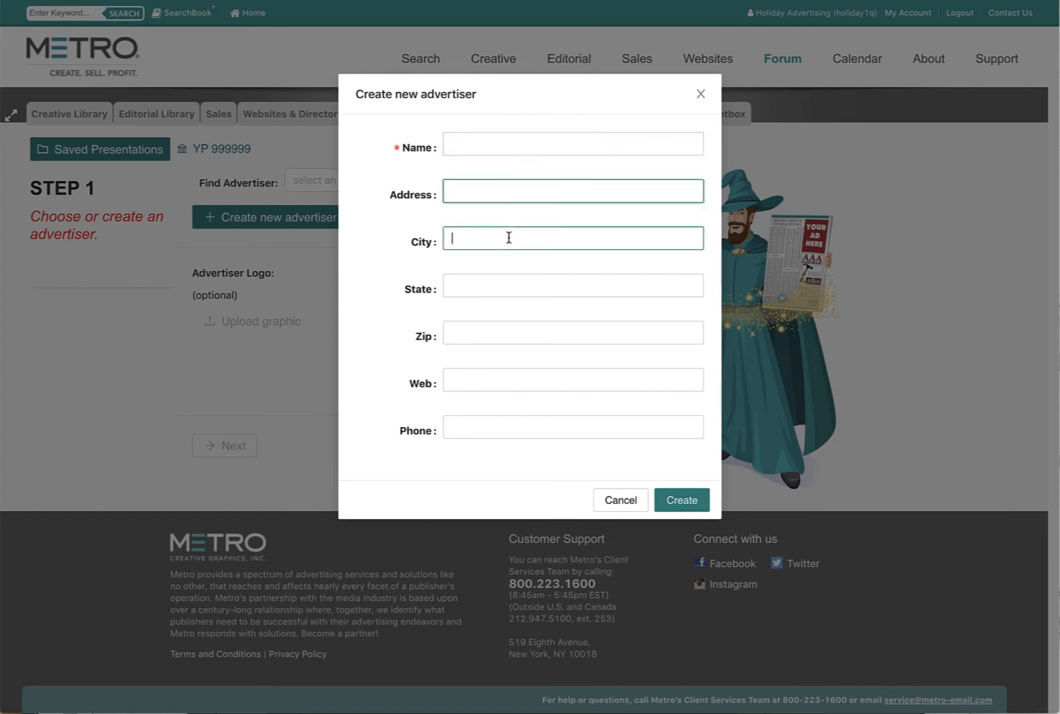
pyautogui.click(509, 285)
pyautogui.click(509, 332)
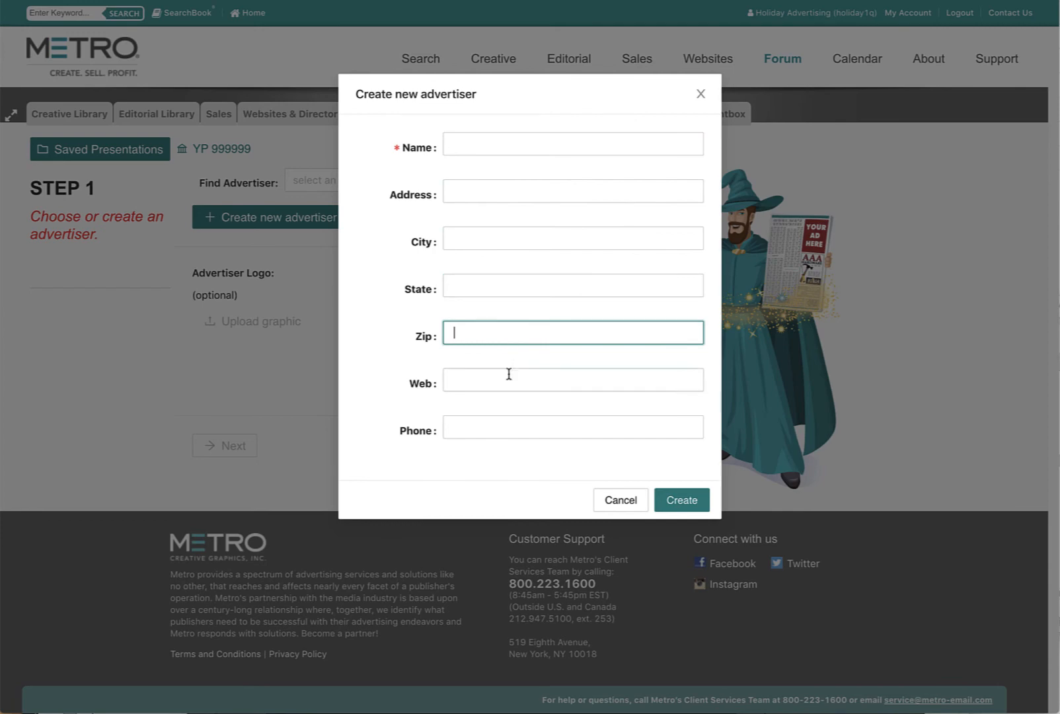
pyautogui.click(509, 374)
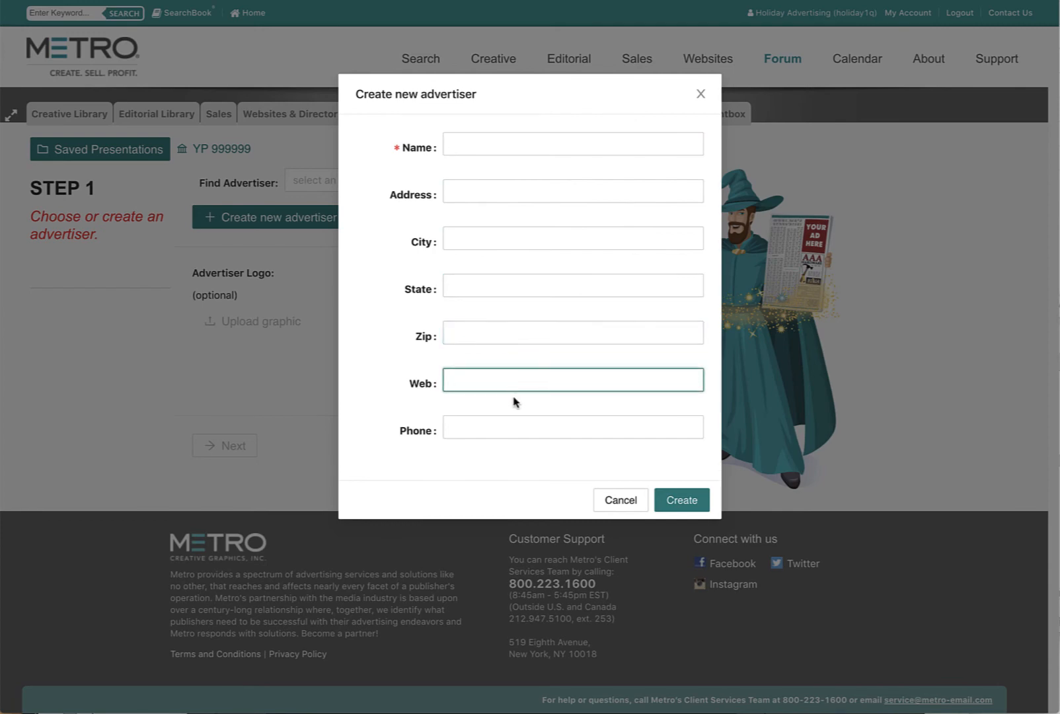
pyautogui.click(515, 424)
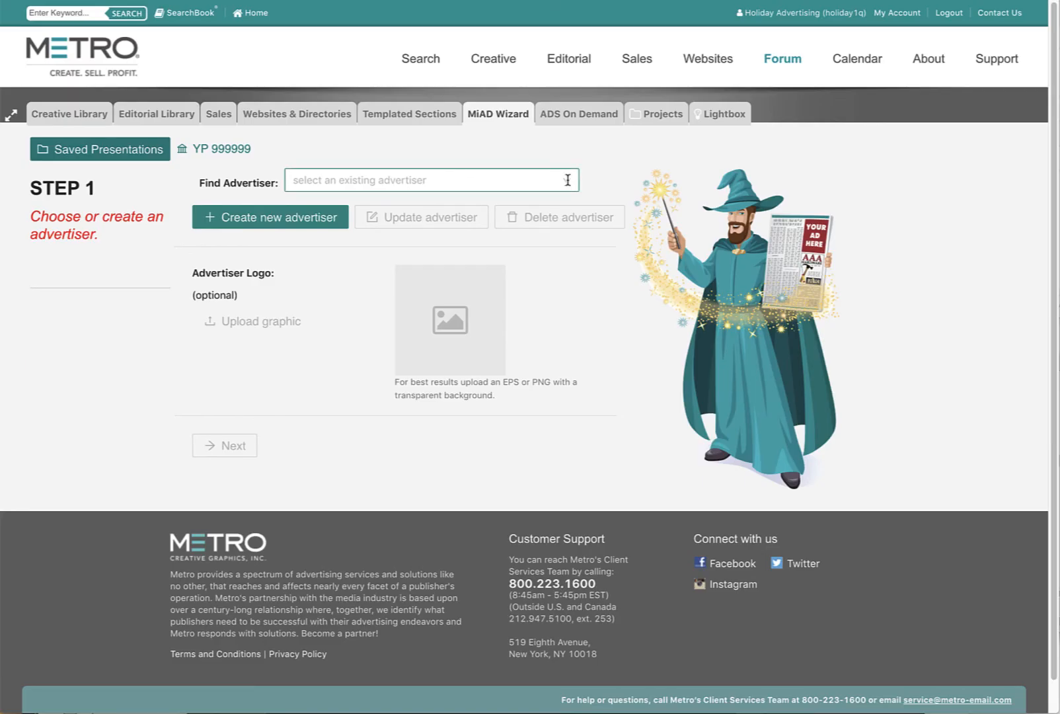
# Choose the blank-named advertiser from the existing advertisers and continue to template selection.
pyautogui.click(567, 180)
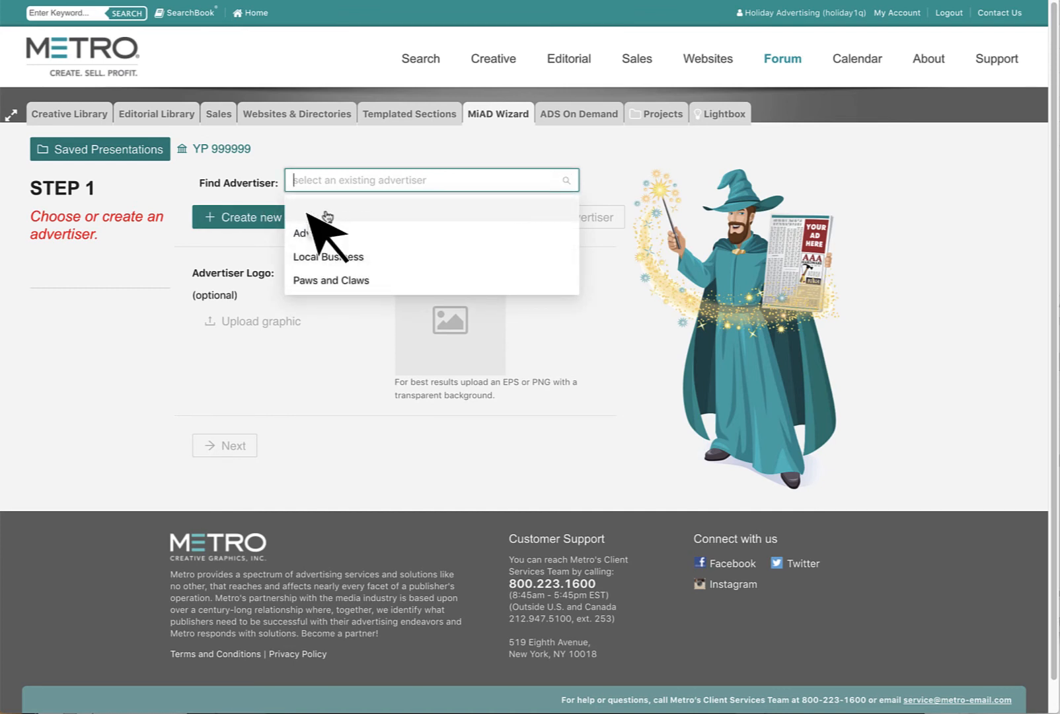
pyautogui.click(366, 216)
pyautogui.click(244, 443)
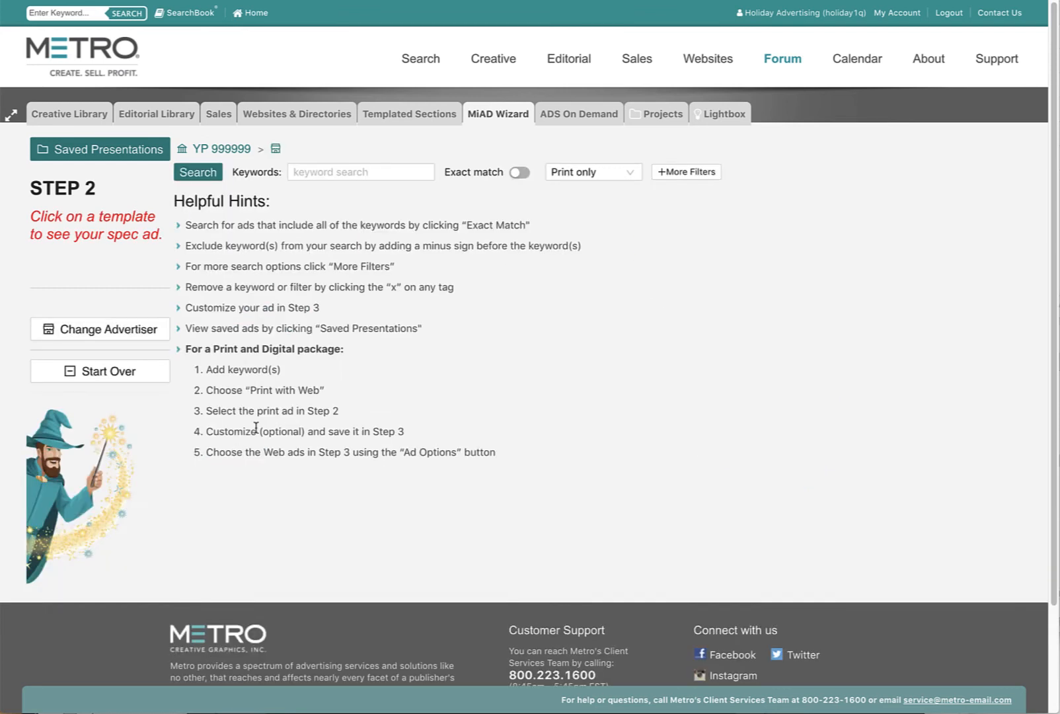
# Search the print templates for "christmas" and choose the 4Column 7.71" x 10" Happy Holidays snowflake template.
pyautogui.click(330, 174)
pyautogui.write('c')
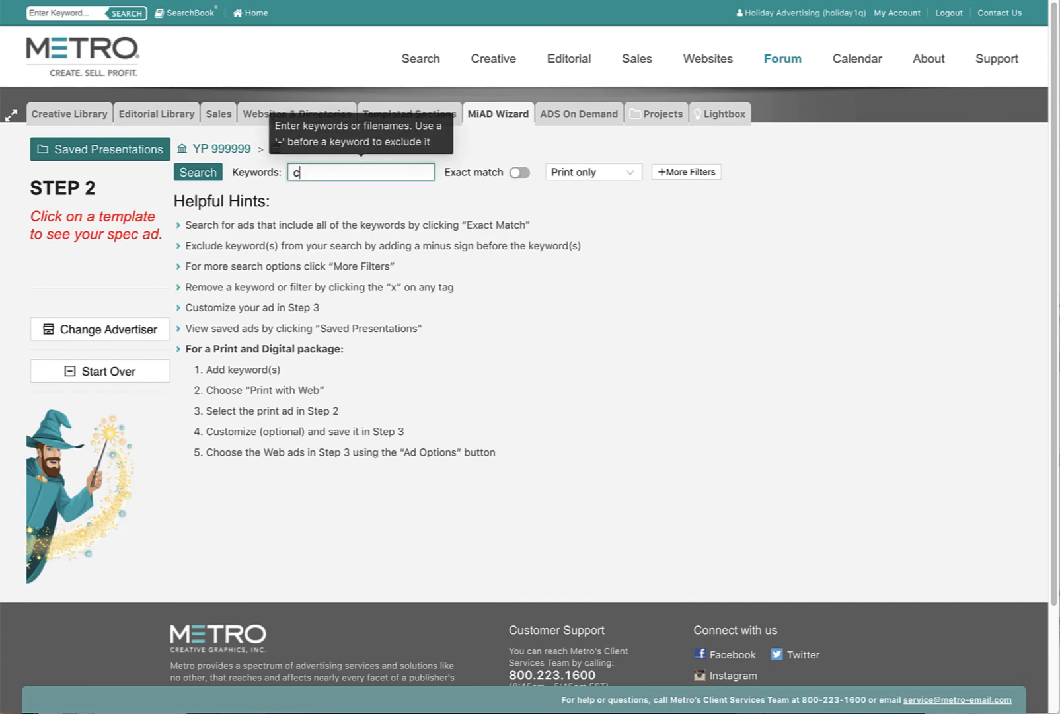
pyautogui.write('hristmas')
pyautogui.press('Return')
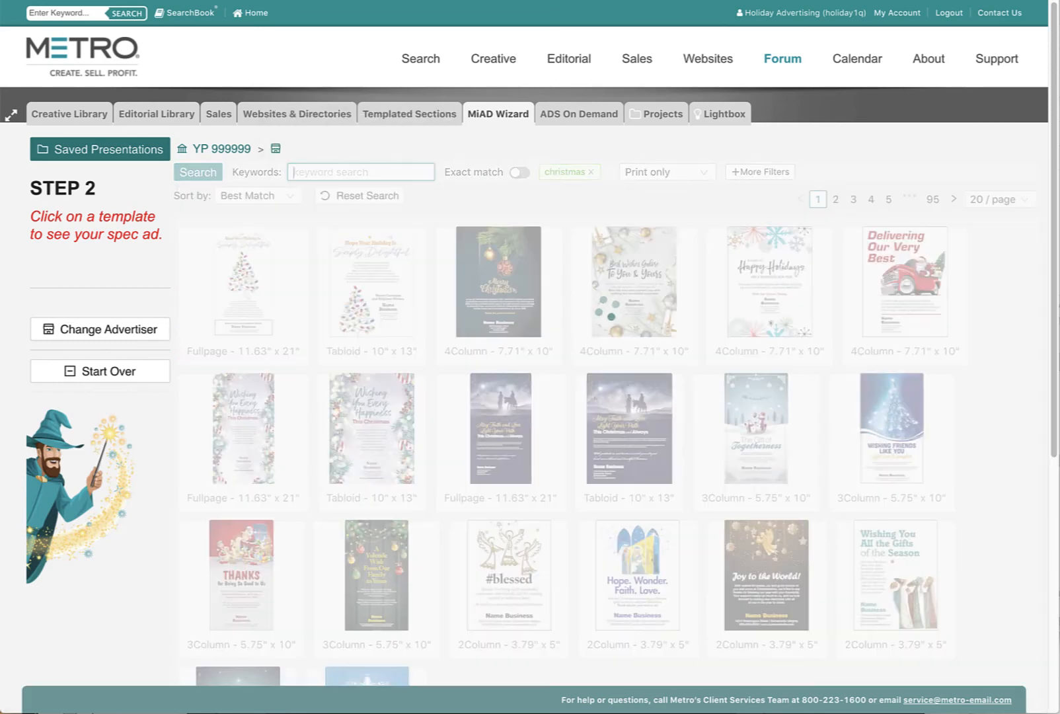
pyautogui.click(728, 307)
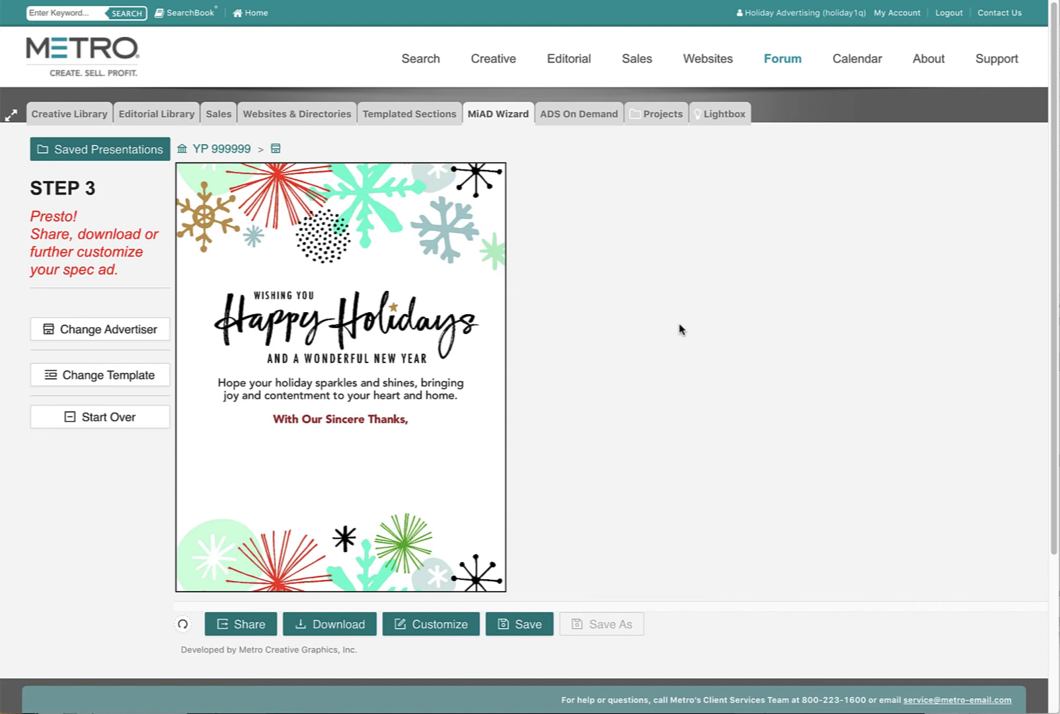
pyautogui.click(224, 153)
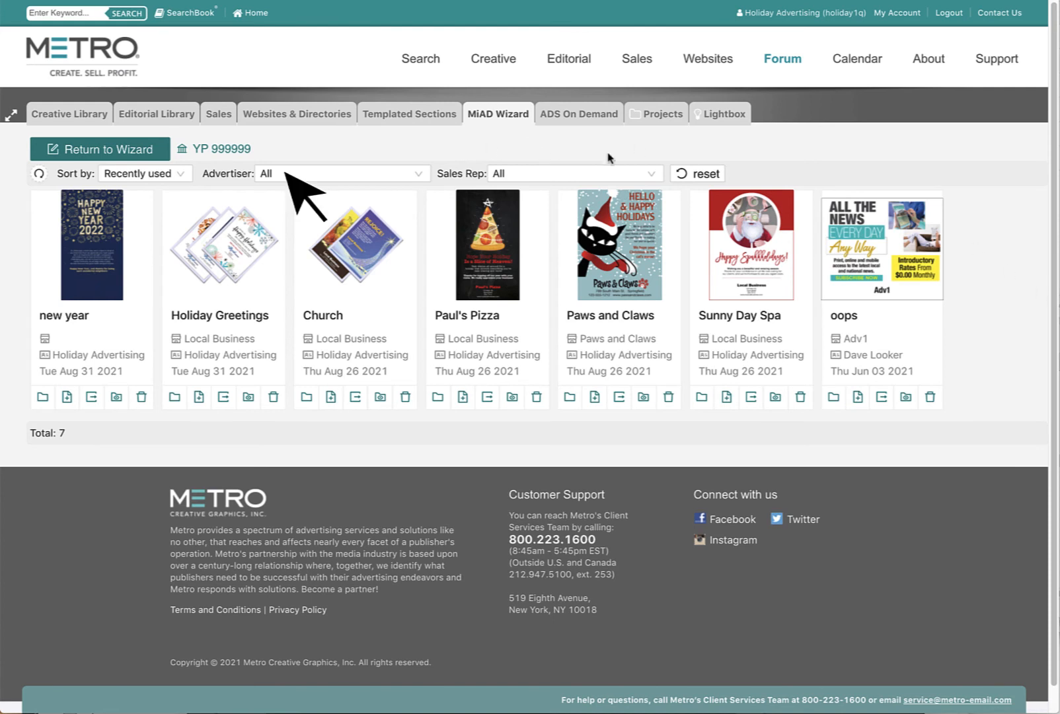
pyautogui.click(174, 397)
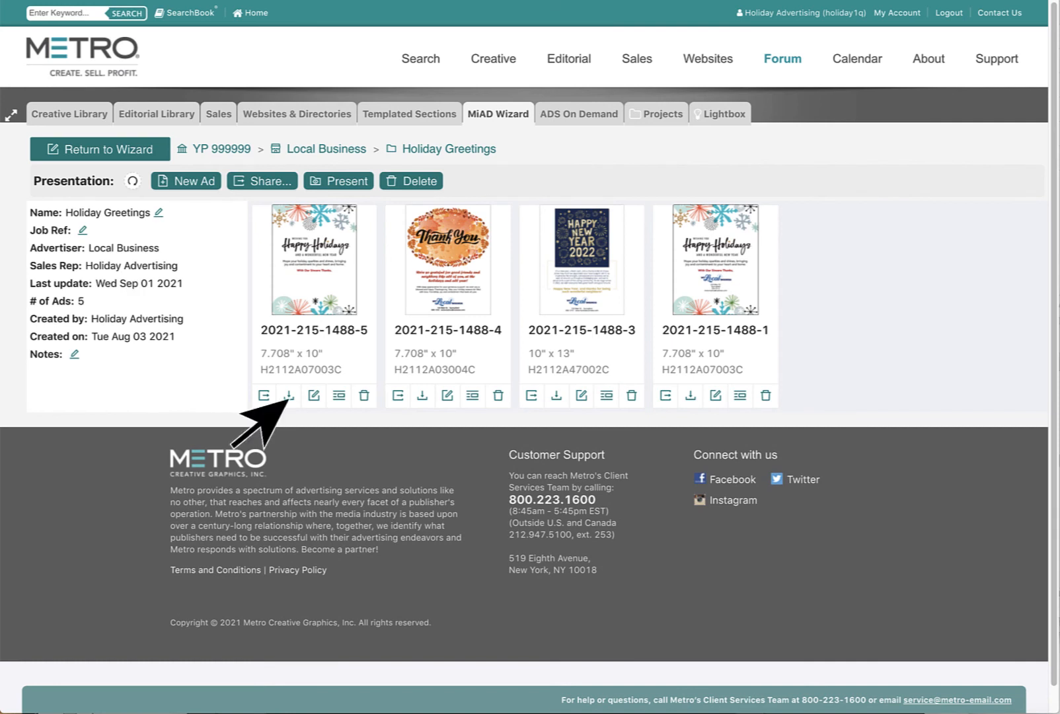
pyautogui.click(288, 396)
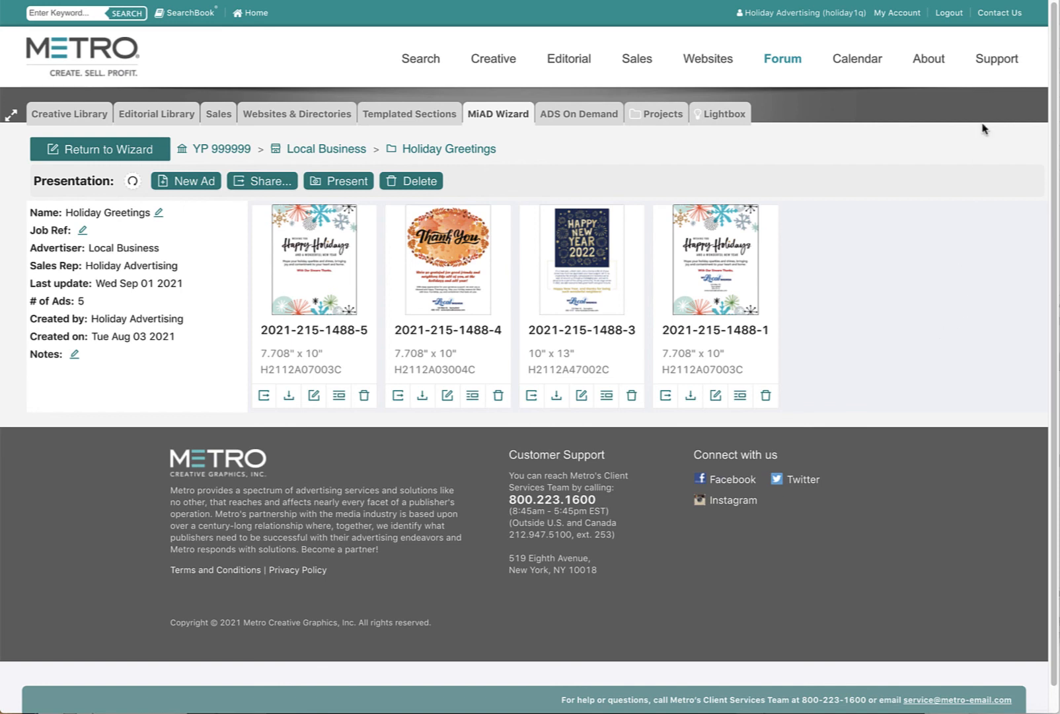
# Open Metro's Video Tutorials page and expand the Holiday Advertising Service tutorials.
pyautogui.moveTo(990, 62)
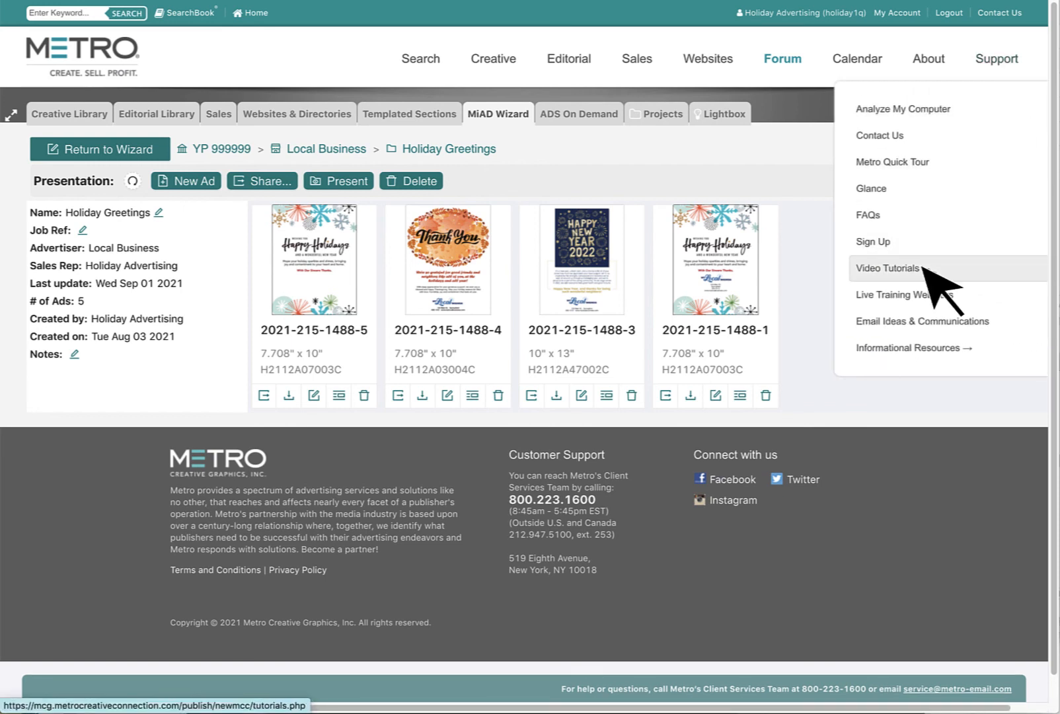
pyautogui.click(929, 271)
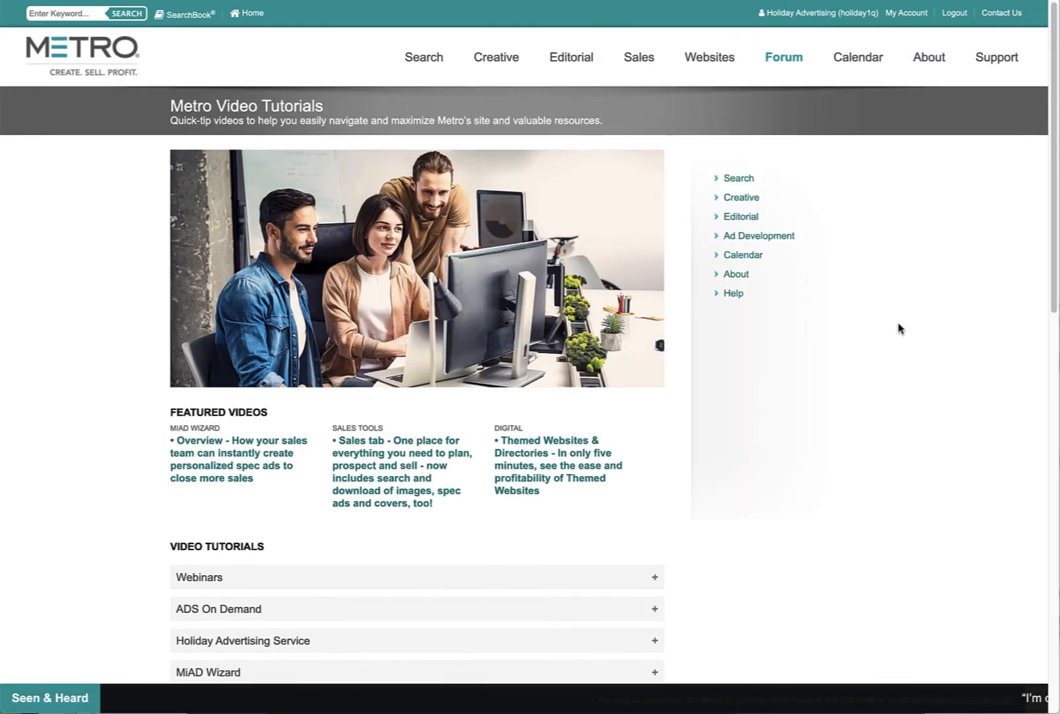
pyautogui.scroll(-4, 899, 327)
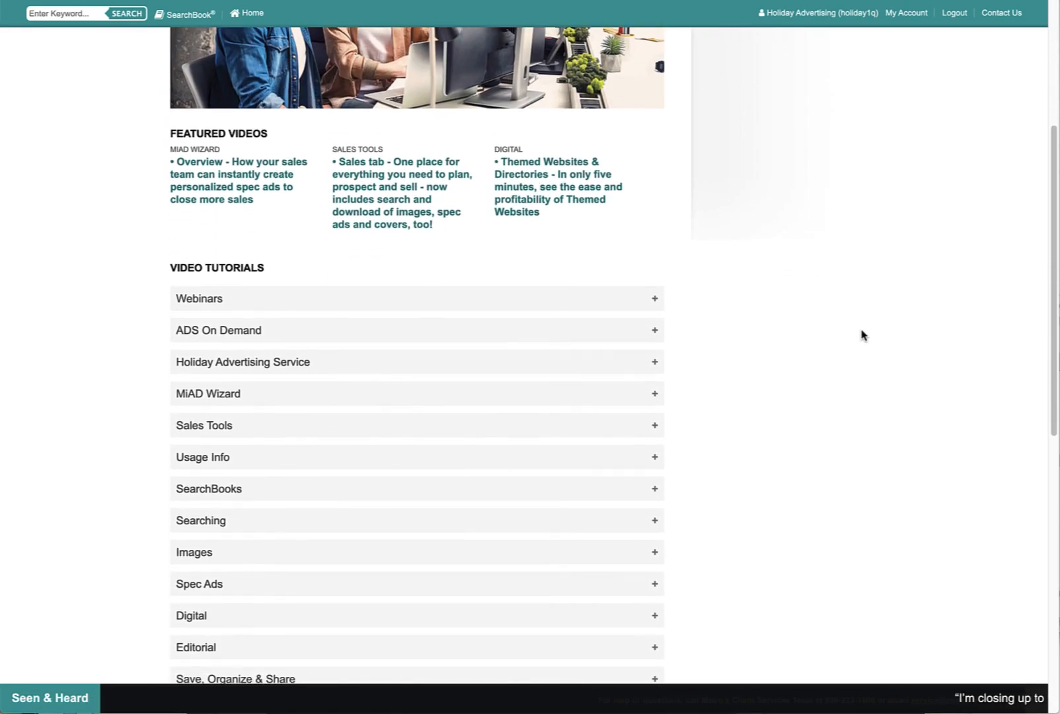
pyautogui.click(654, 361)
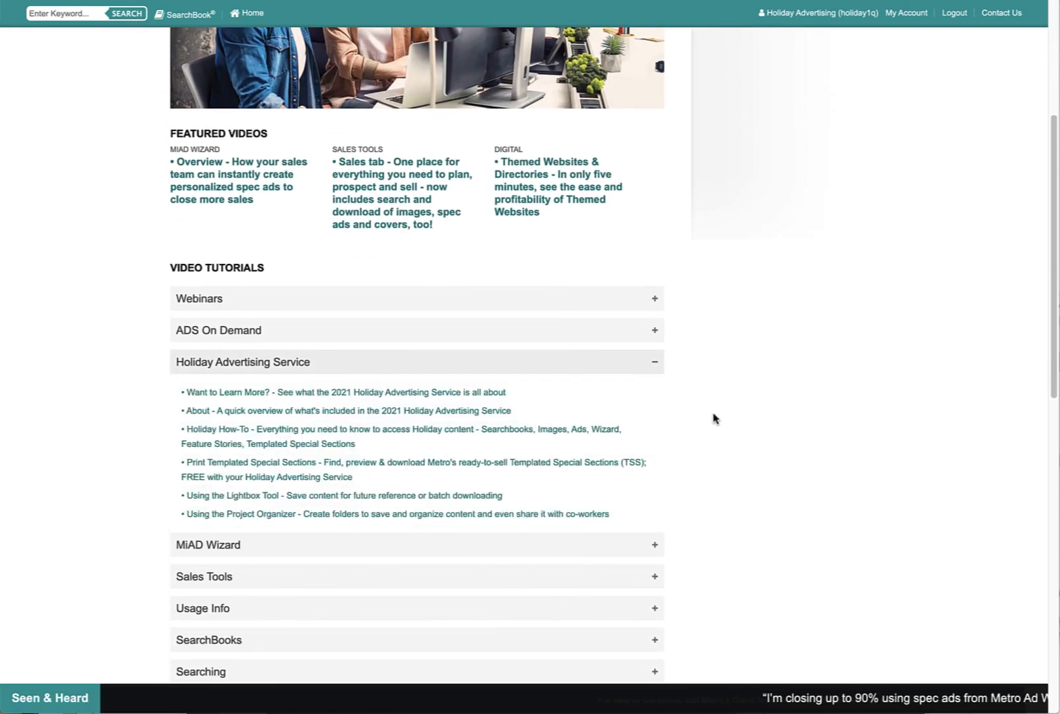